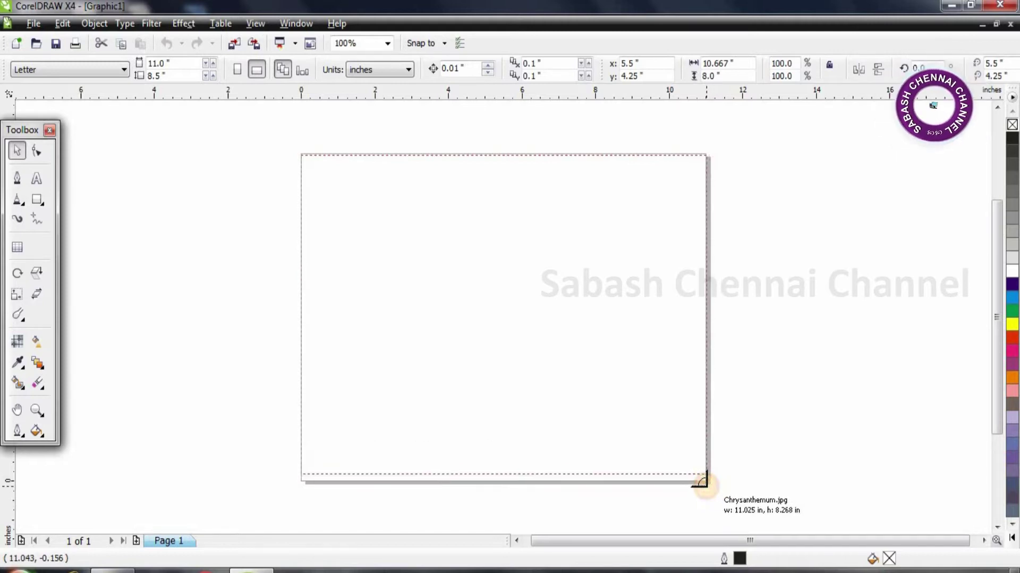
Place Chrysanthemum.jpg on the page and stretch it to about 10.98 by 8.45 inches, aligned to cover the page.
drag(503, 478, 503, 486)
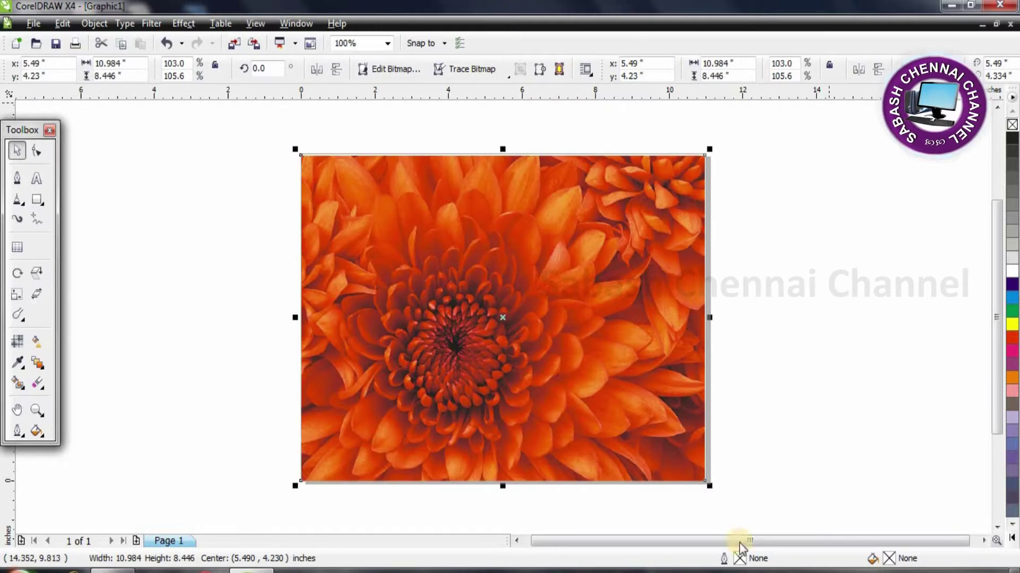
drag(483, 366, 483, 365)
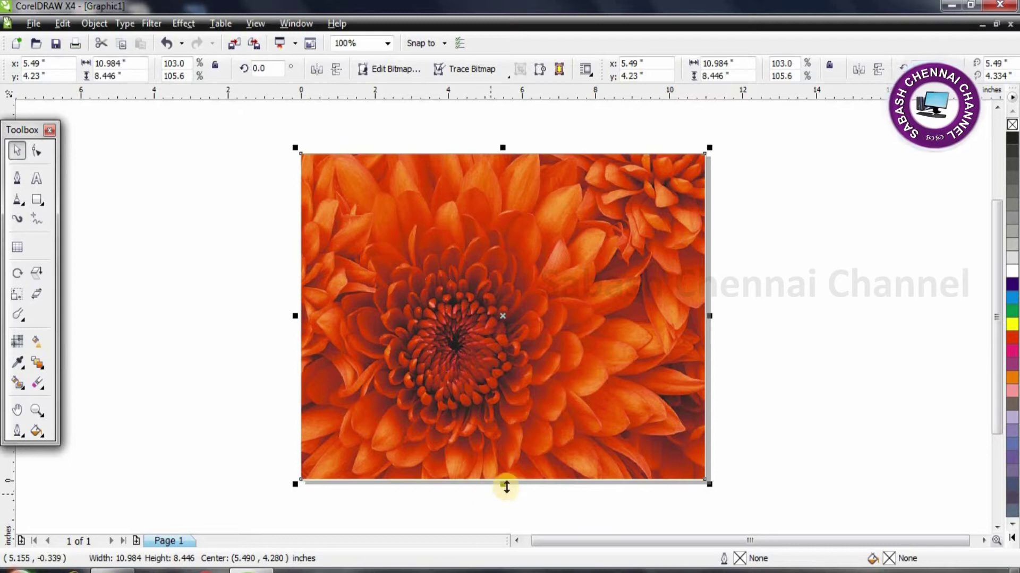
drag(506, 487, 506, 488)
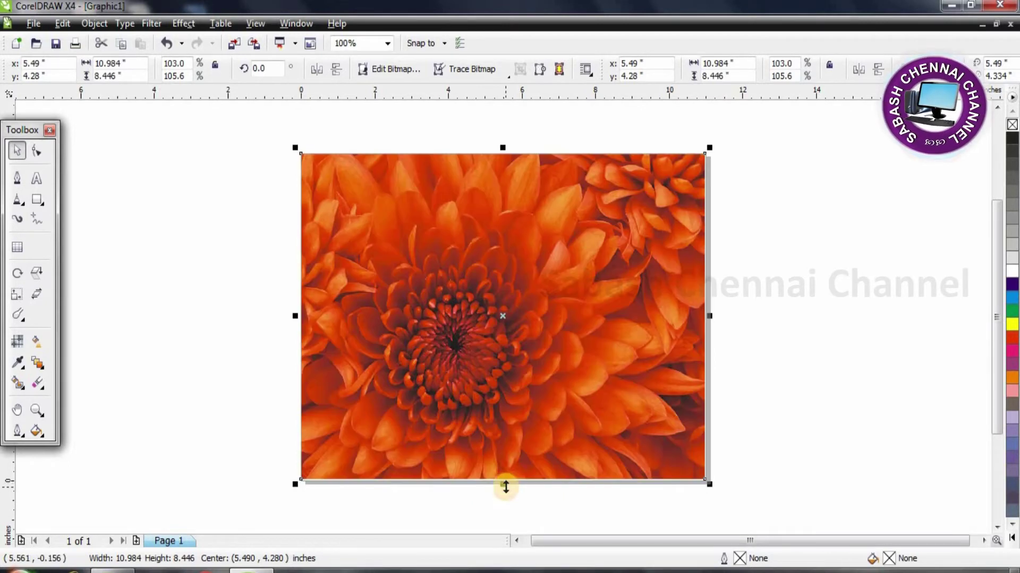
Preview the 3D Rotate effect on the flower image in before-and-after view with vertical 5 and horizontal 6.
click(152, 24)
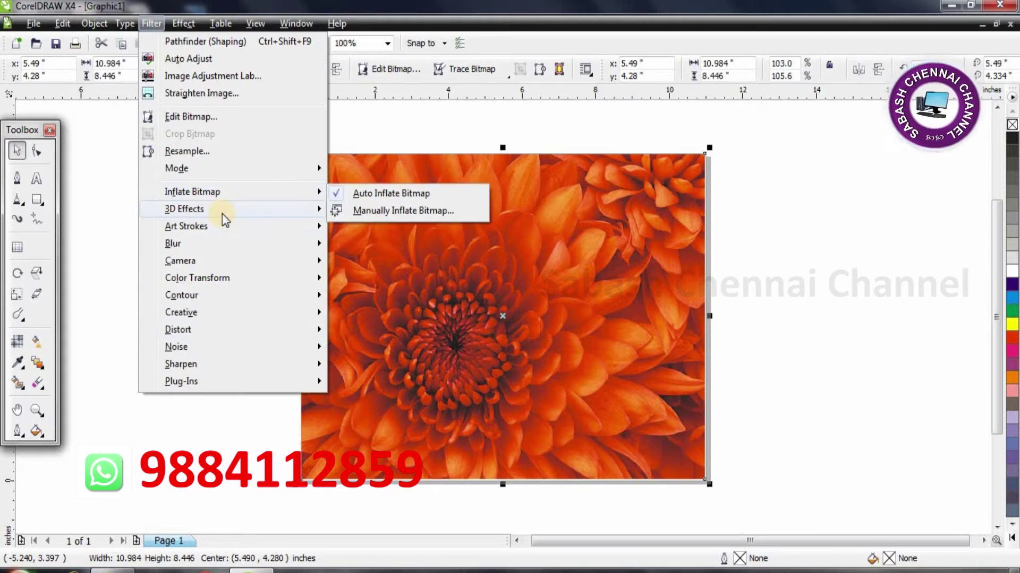
mouse_move(222, 214)
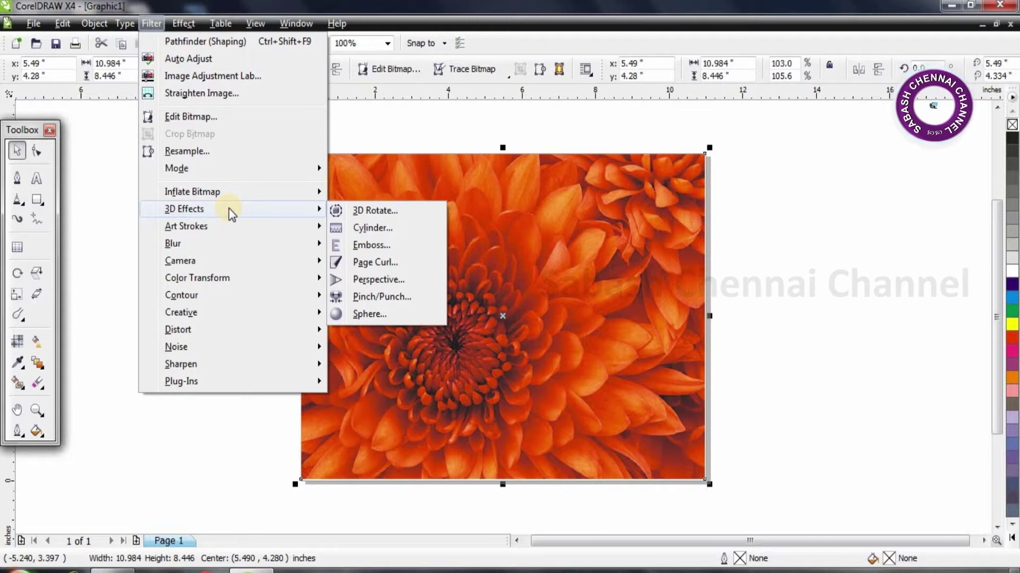
click(419, 215)
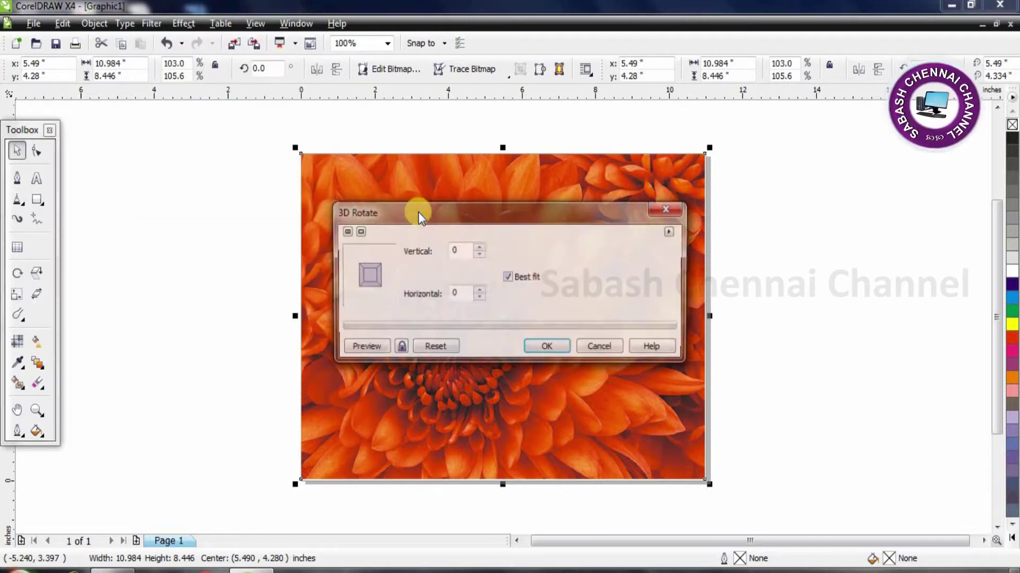
drag(421, 219, 495, 180)
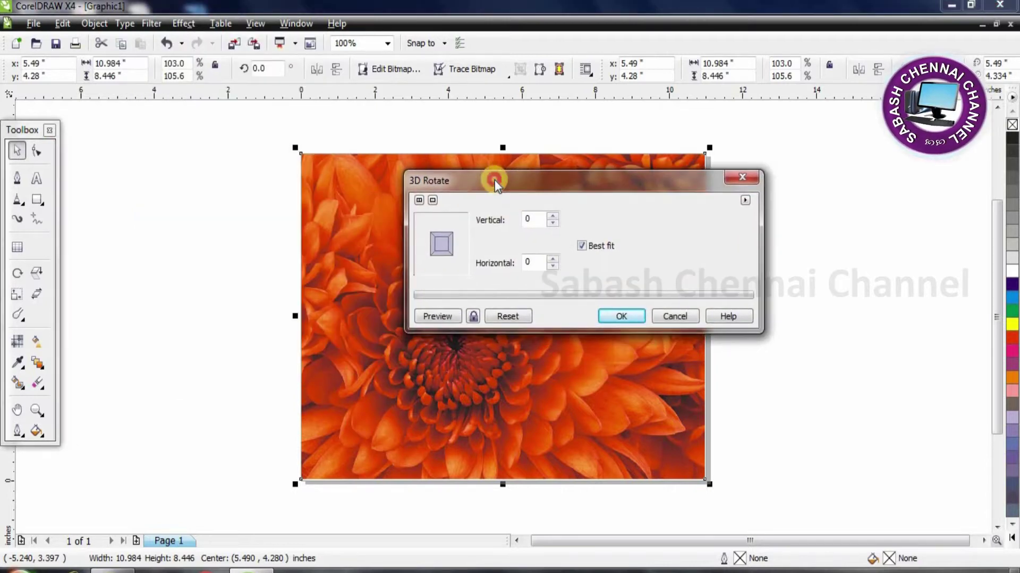
click(419, 201)
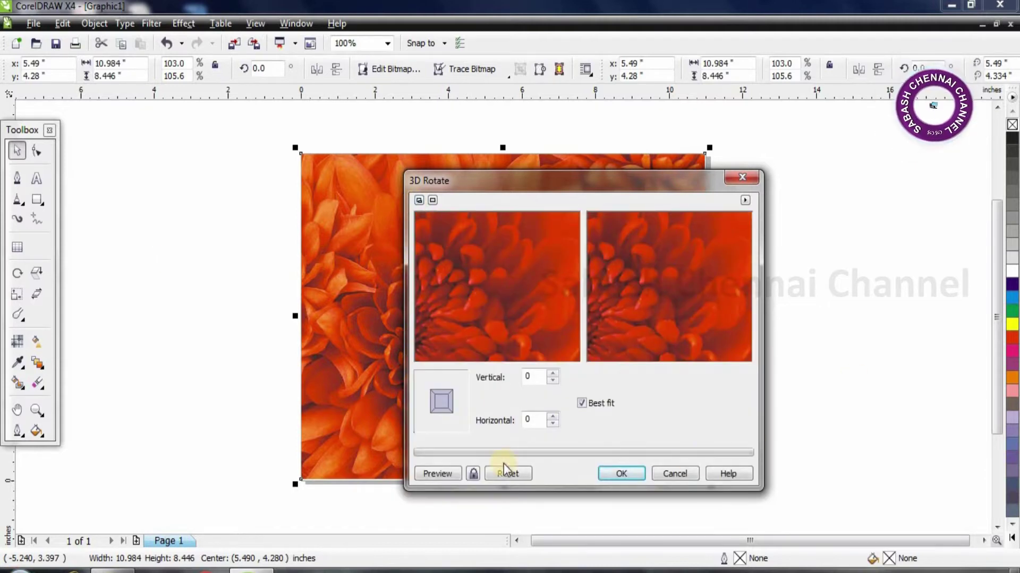
click(553, 373)
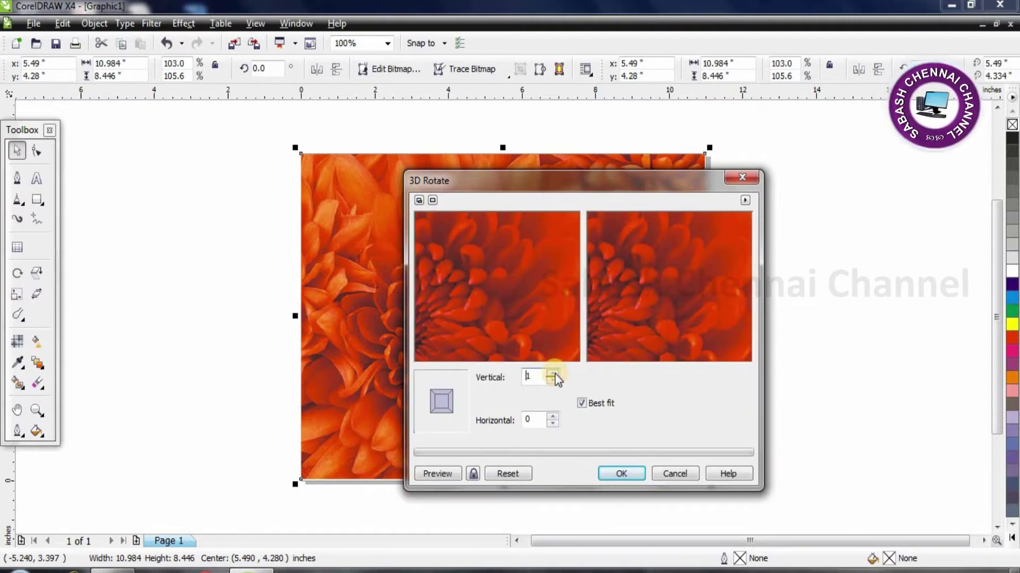
click(552, 416)
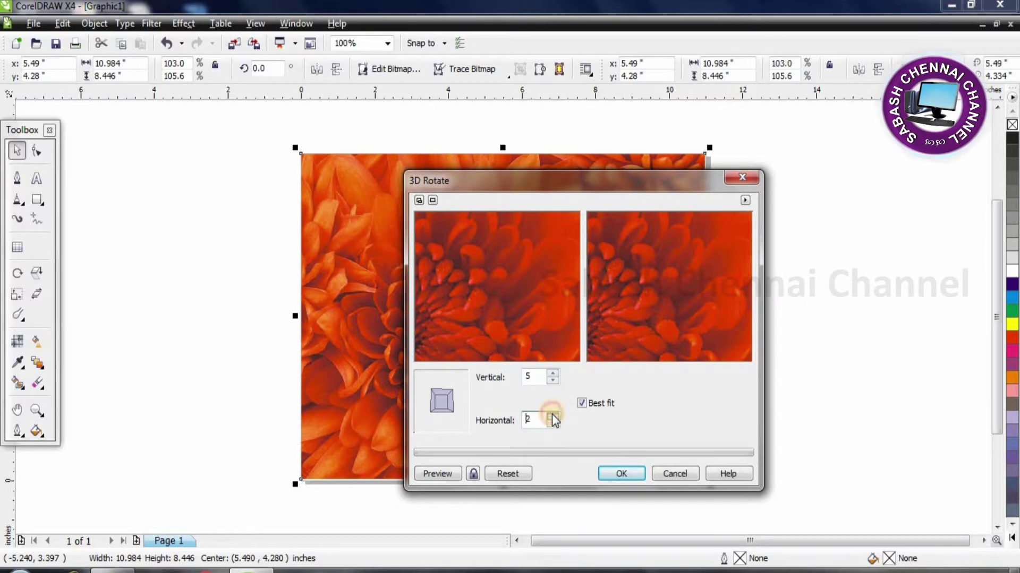
click(552, 416)
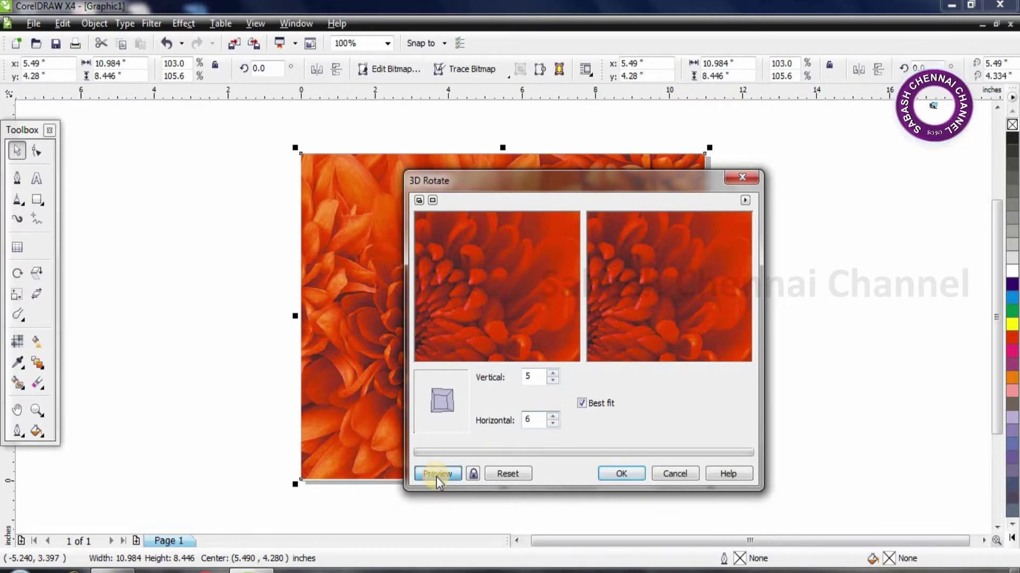
click(435, 475)
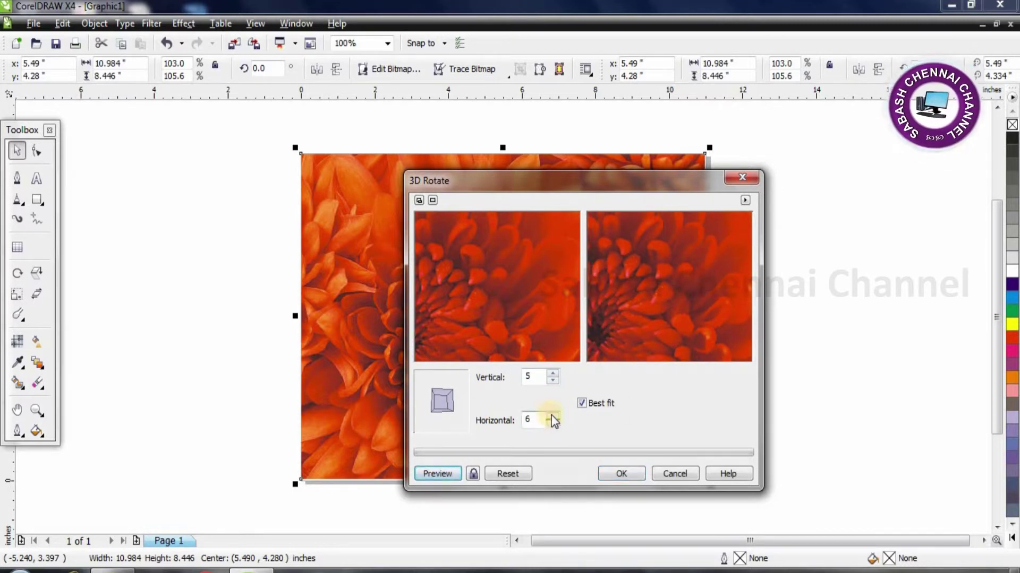
Apply 3D Rotate to the flower image with larger vertical and horizontal angles, and undo it.
click(553, 374)
click(553, 374)
click(553, 374)
click(552, 374)
click(553, 374)
click(552, 374)
click(553, 417)
click(553, 417)
click(553, 417)
click(553, 417)
click(552, 417)
click(444, 472)
click(622, 473)
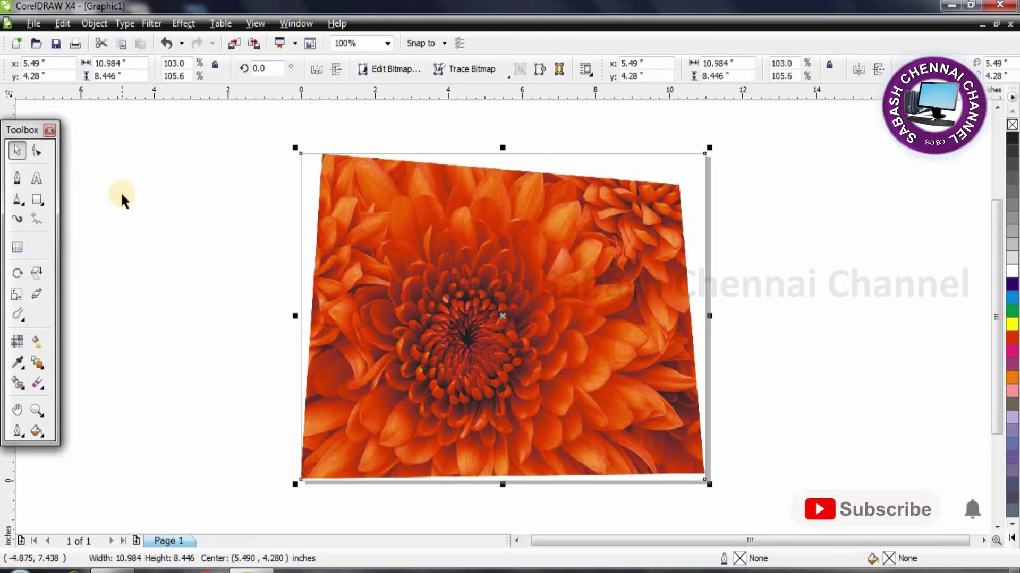
key(ctrl+z)
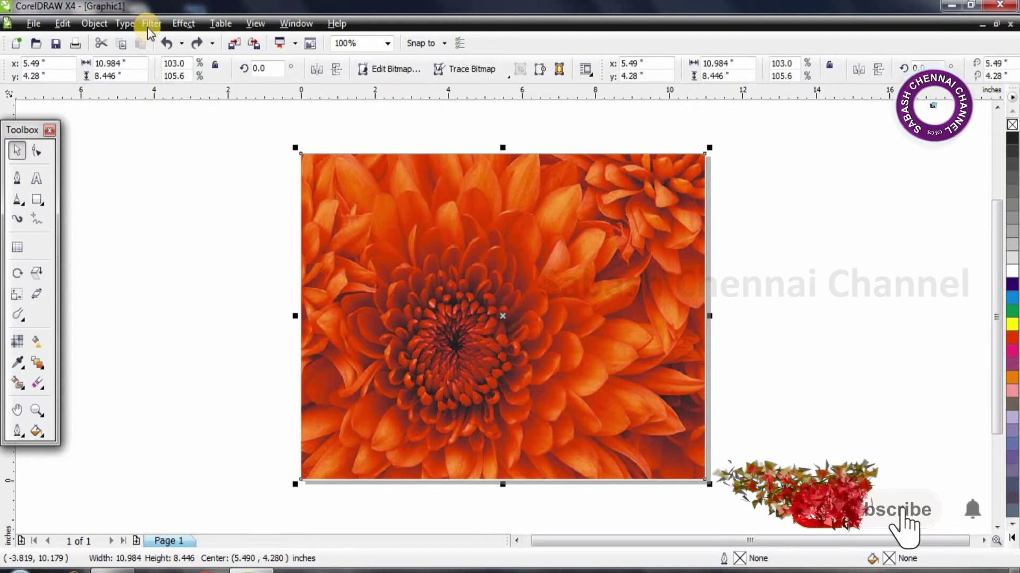
Preview the Cylinder effect on the flower image in before-and-after view, using Horizontal mode at -94 percent.
click(148, 27)
mouse_move(199, 209)
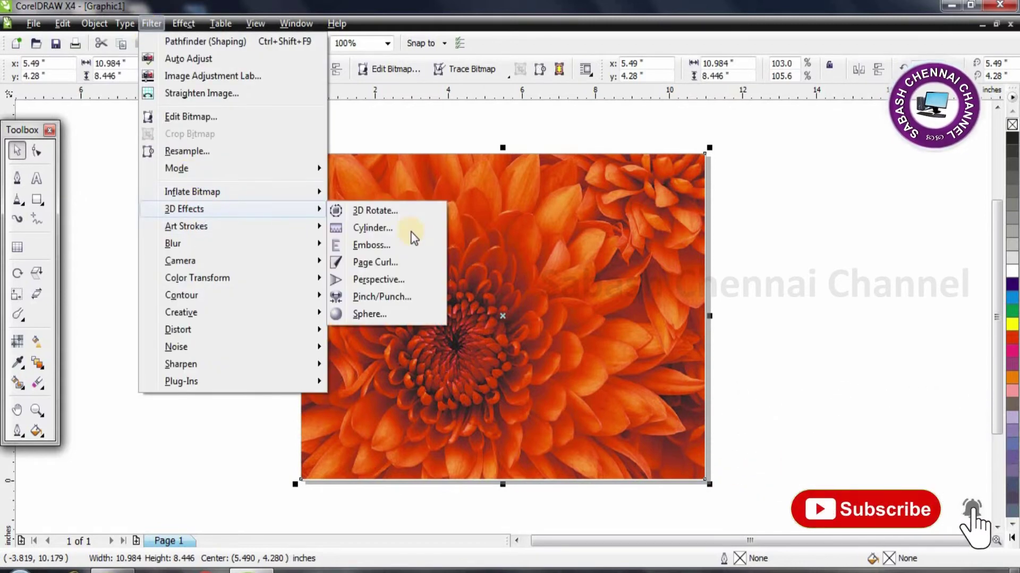
click(412, 231)
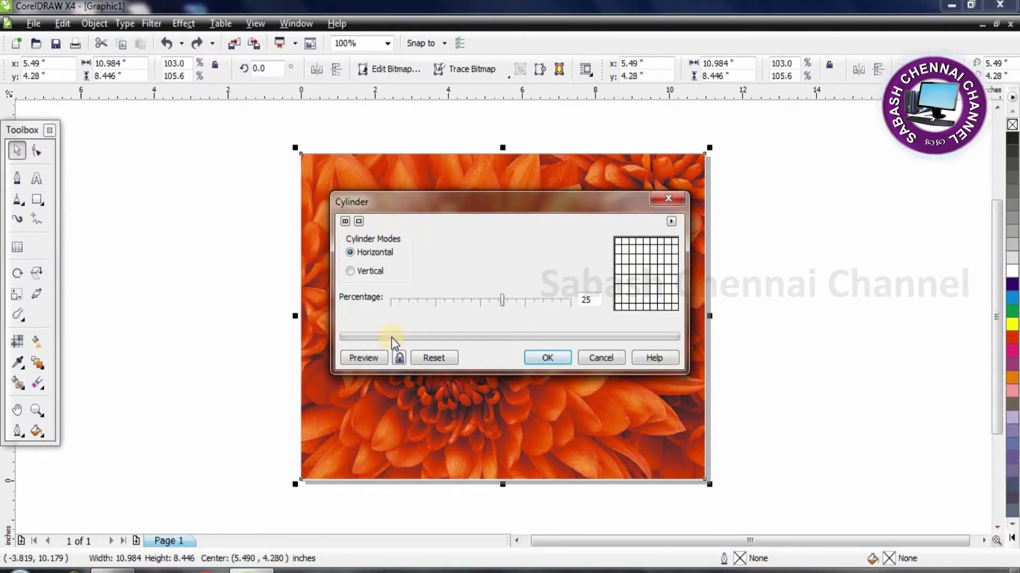
click(349, 221)
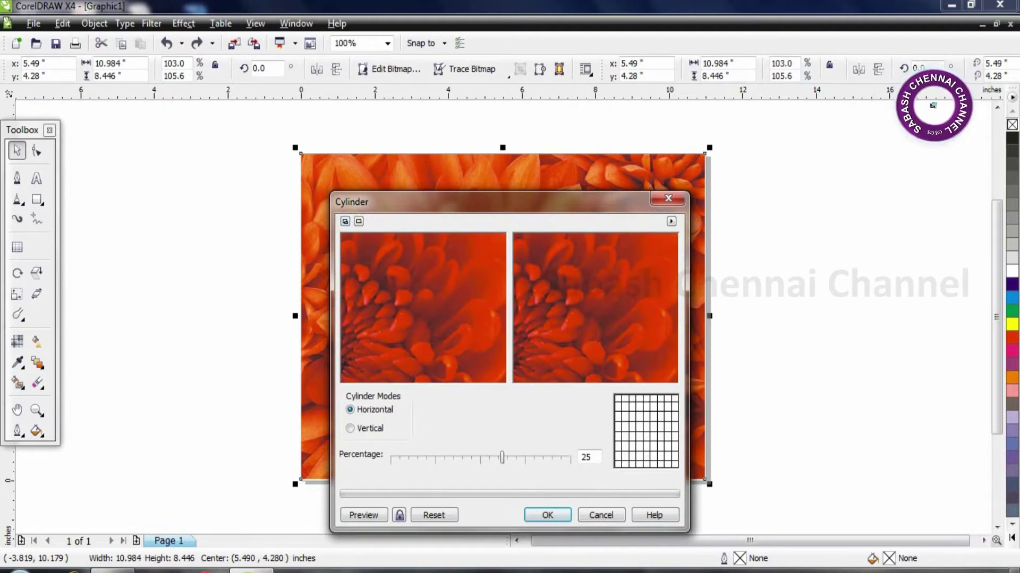
drag(500, 456, 381, 460)
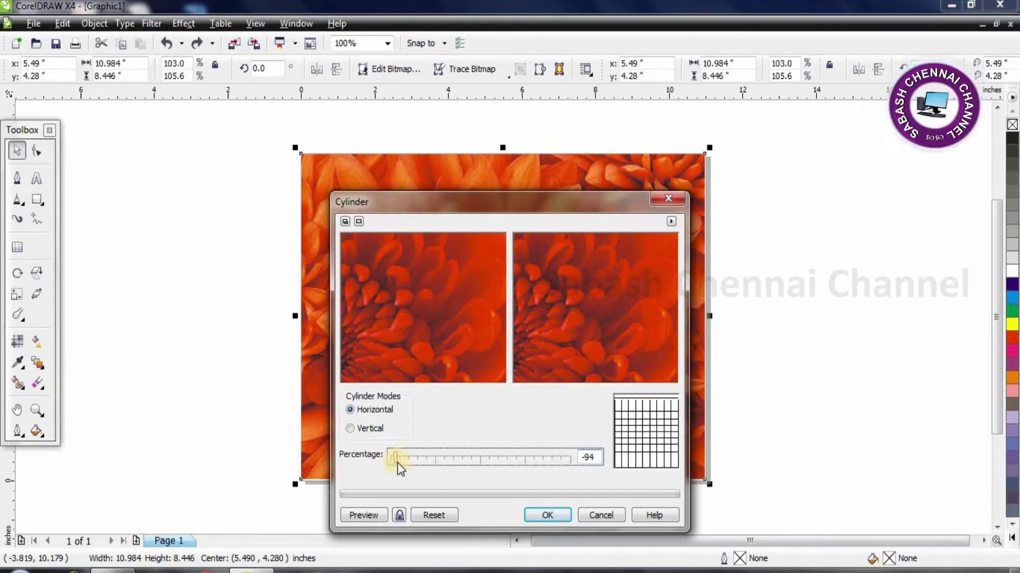
click(362, 518)
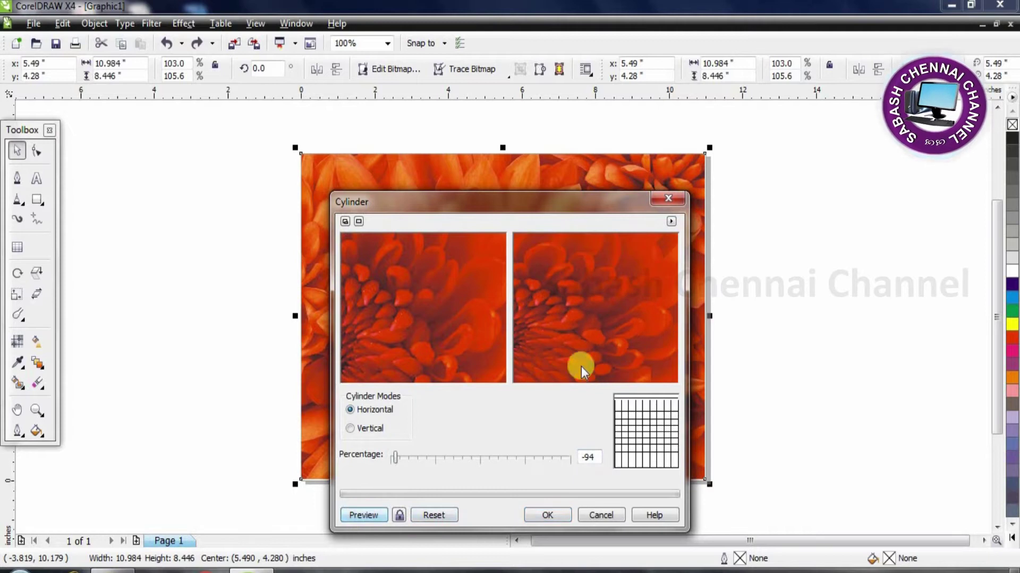
Switch the Cylinder effect to Vertical mode at -94 percent, apply it to the image, and undo it.
click(352, 428)
click(348, 516)
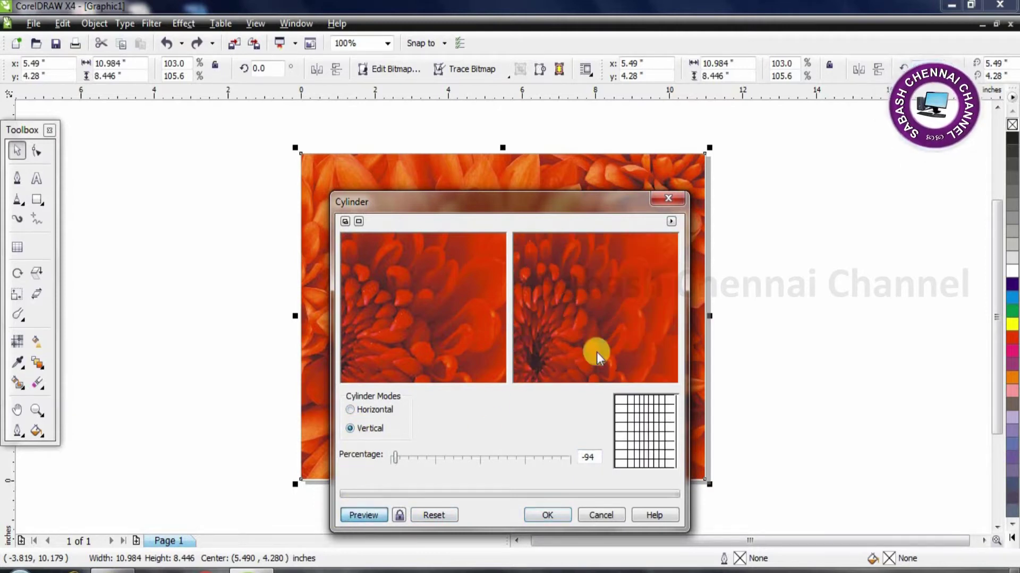
click(545, 514)
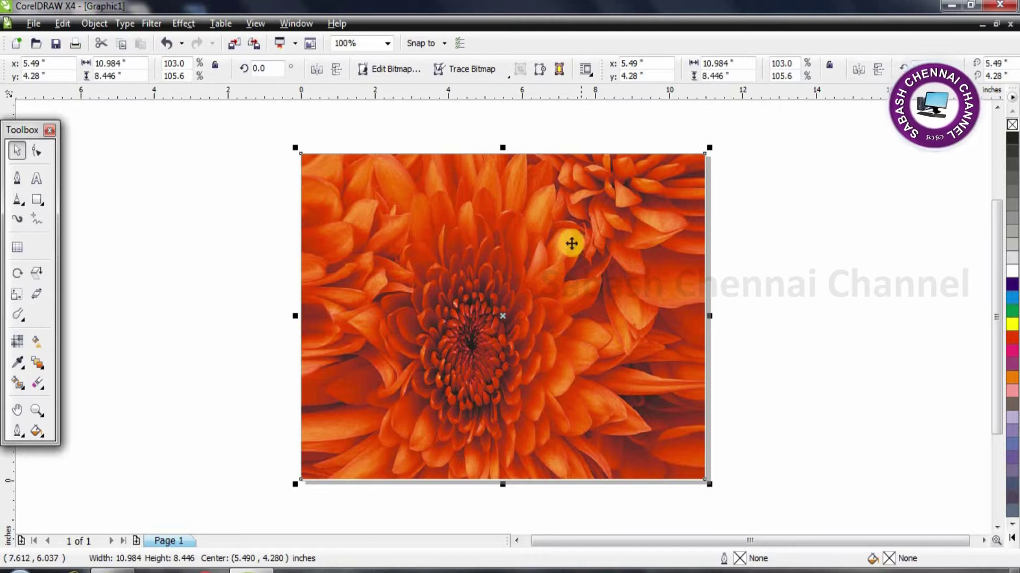
key(ctrl+z)
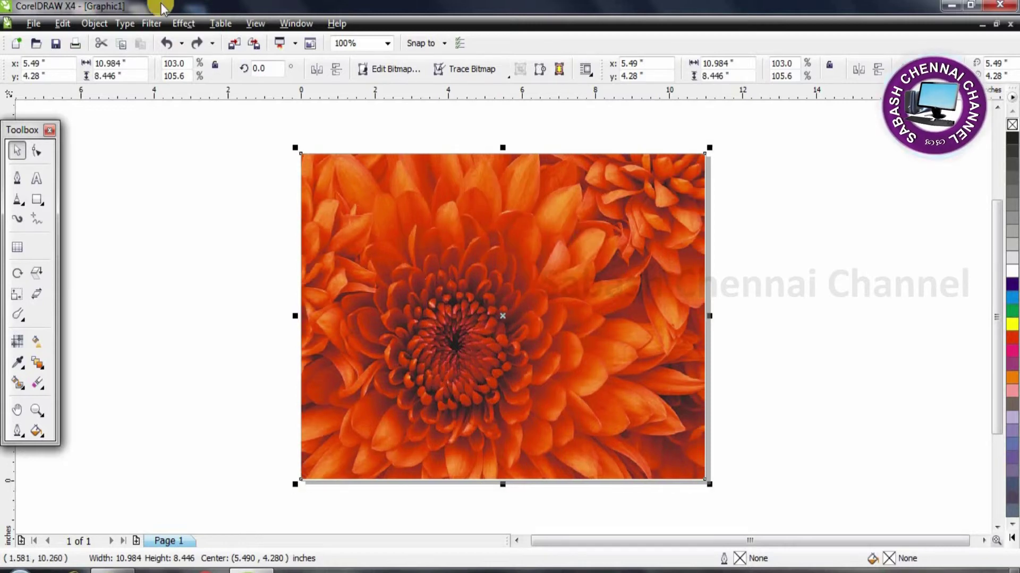
Apply the Cylinder effect to the flower image in Horizontal mode at 85 percent, and undo it.
click(149, 24)
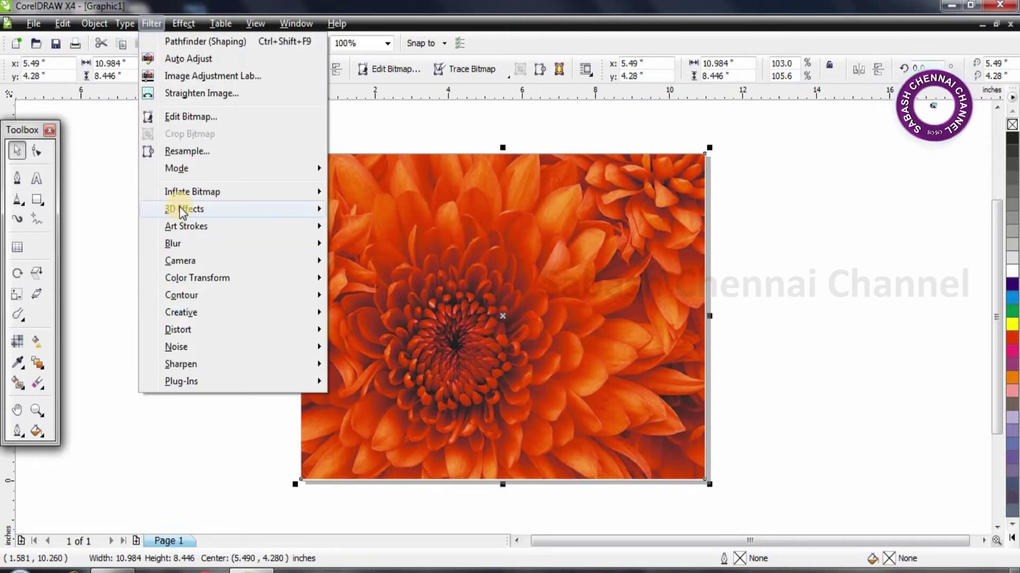
mouse_move(189, 208)
click(397, 225)
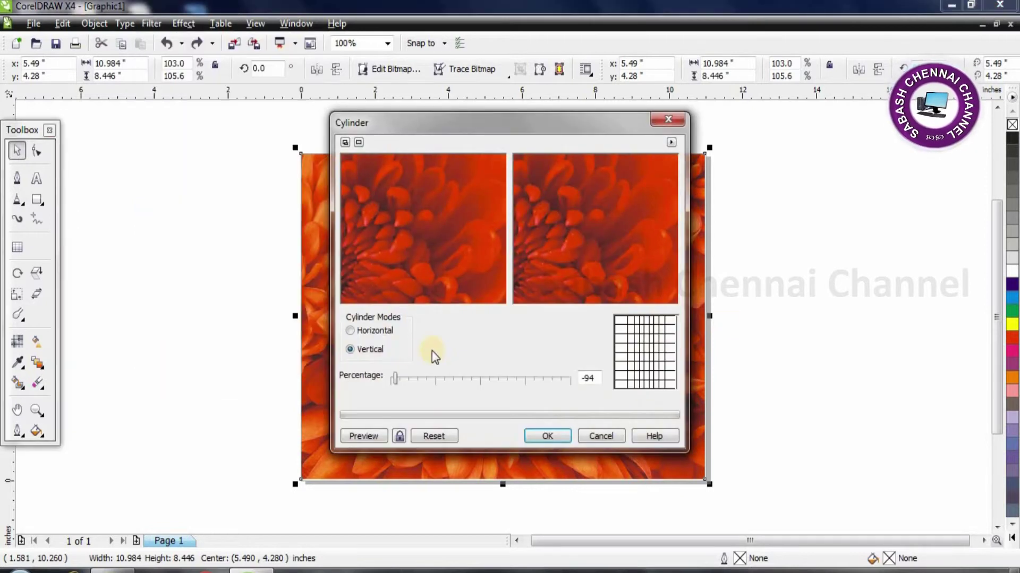
drag(395, 379, 556, 380)
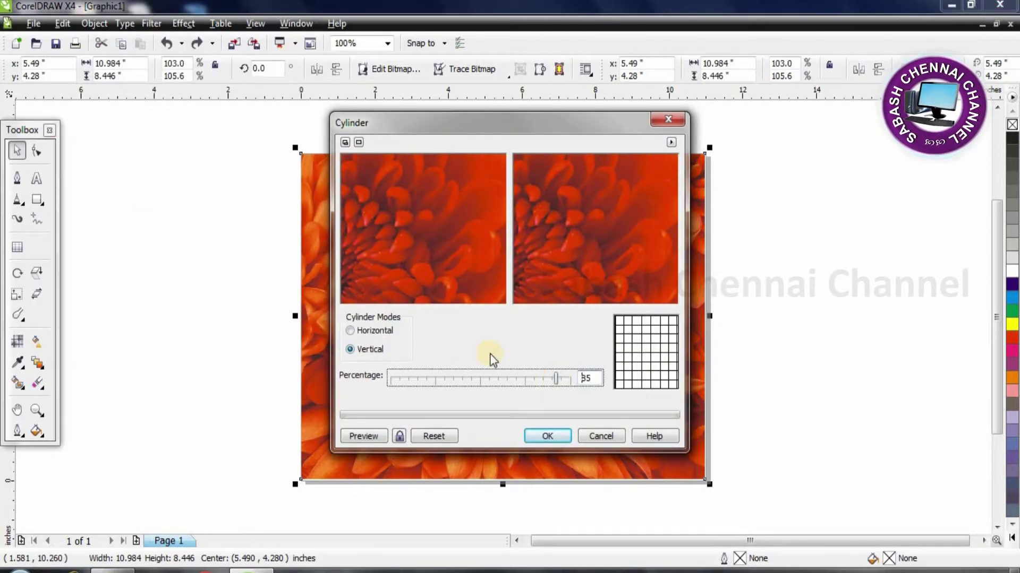
click(384, 331)
click(364, 436)
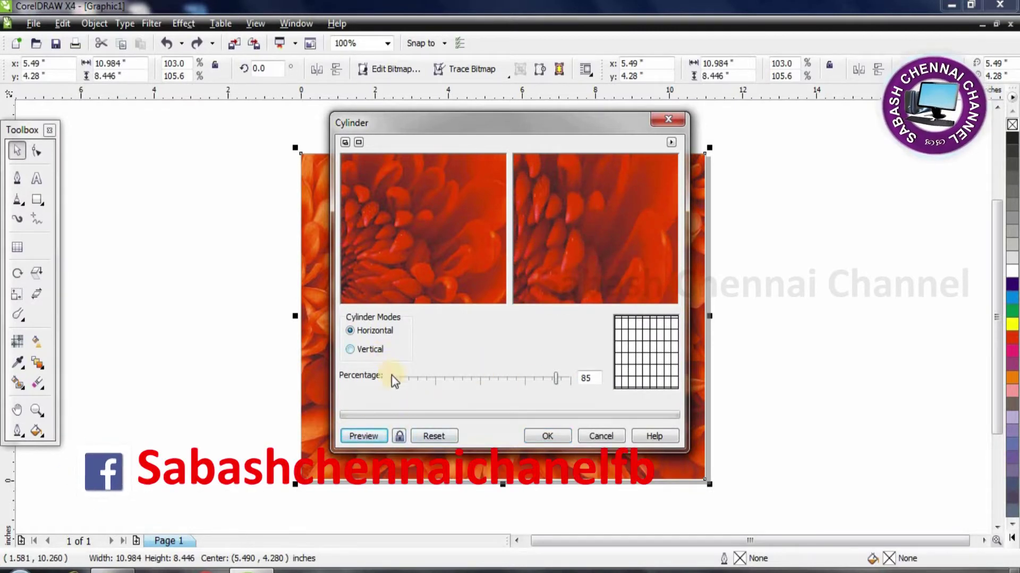
click(540, 436)
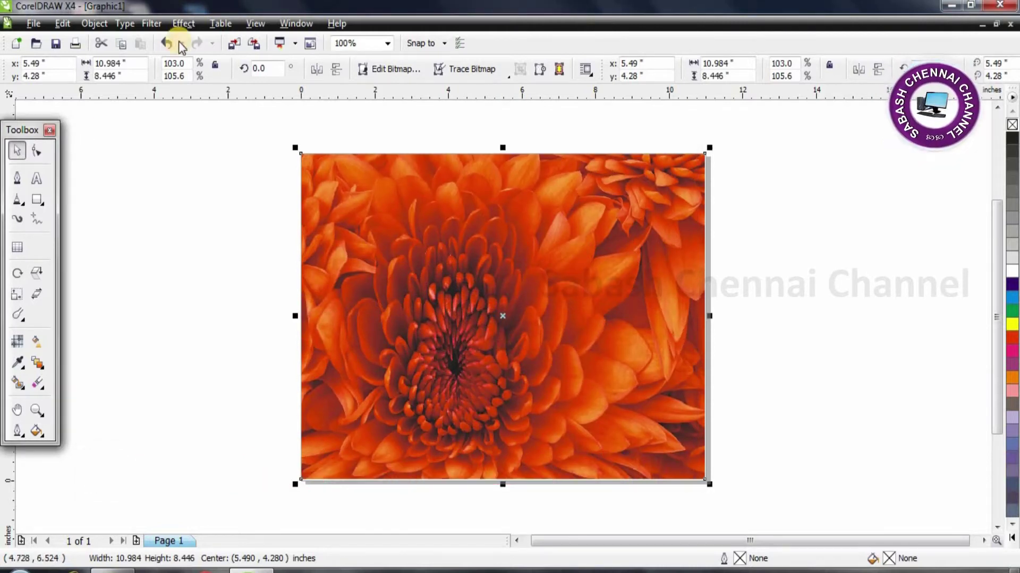
key(ctrl+z)
Preview the 3D Emboss effect on the flower image with depth 11, level 256 and gray emboss color.
click(150, 24)
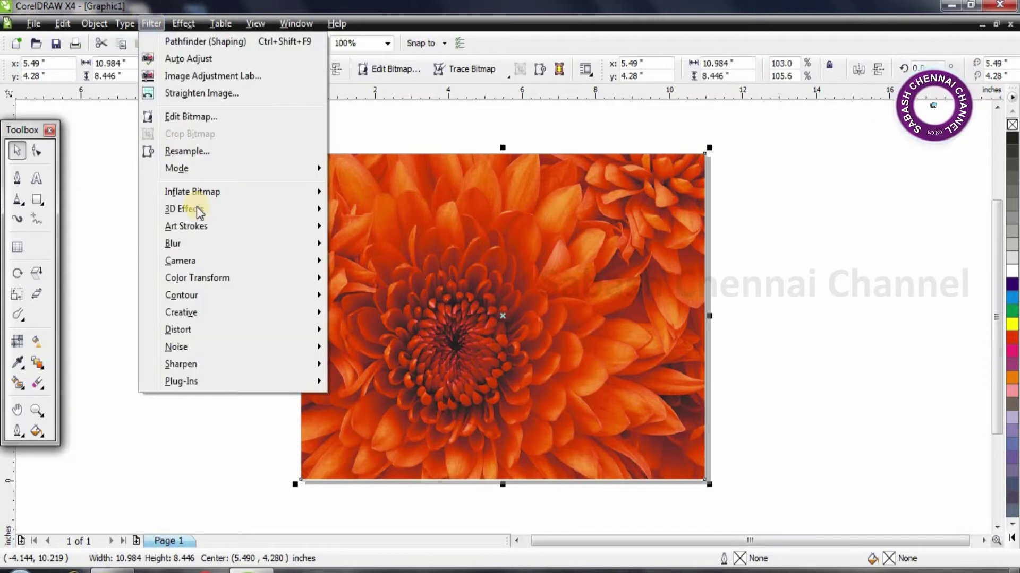
mouse_move(222, 209)
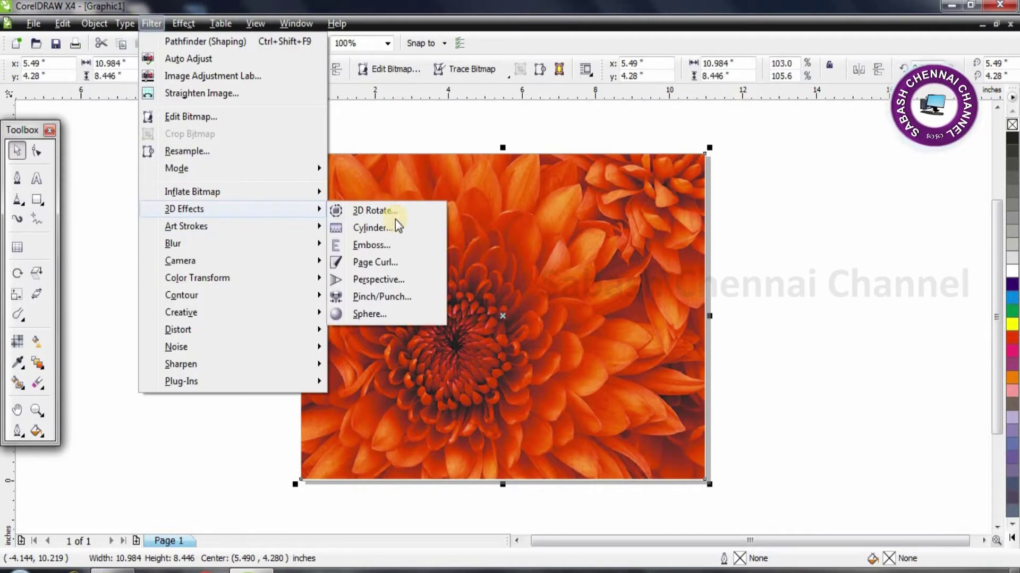
click(387, 248)
drag(493, 206, 533, 281)
click(391, 299)
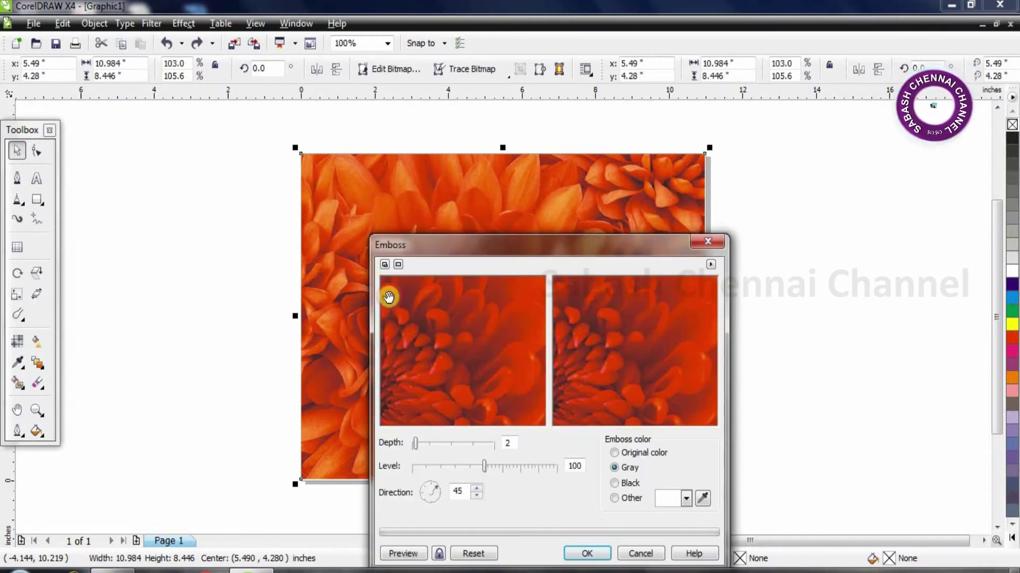
drag(482, 250, 478, 173)
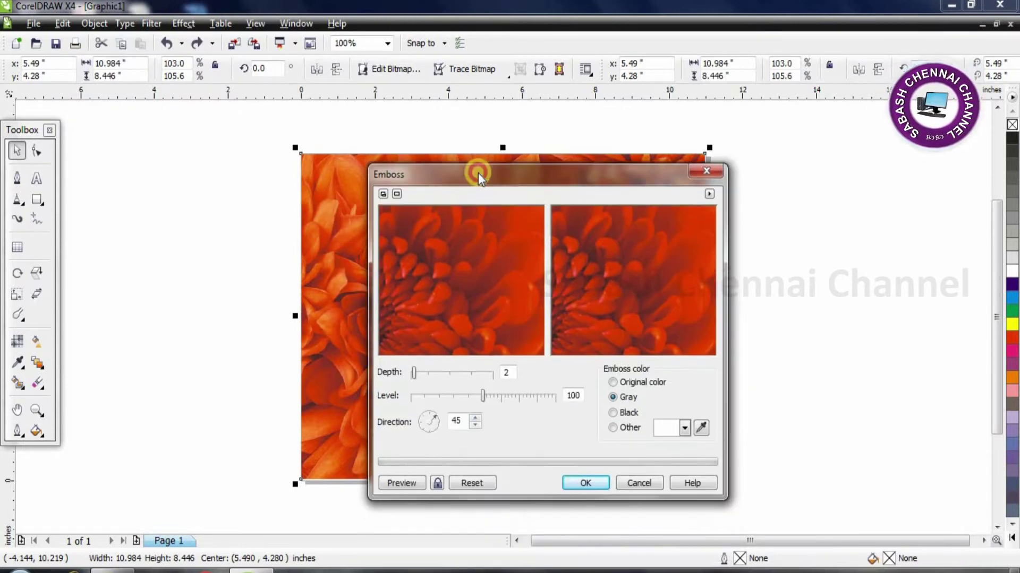
drag(501, 390, 511, 394)
click(451, 371)
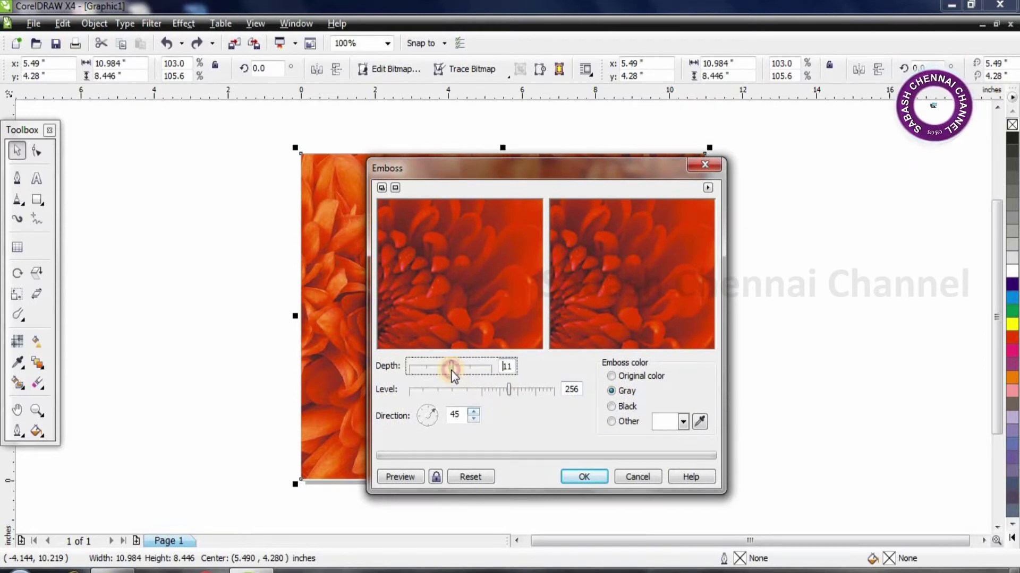
click(407, 476)
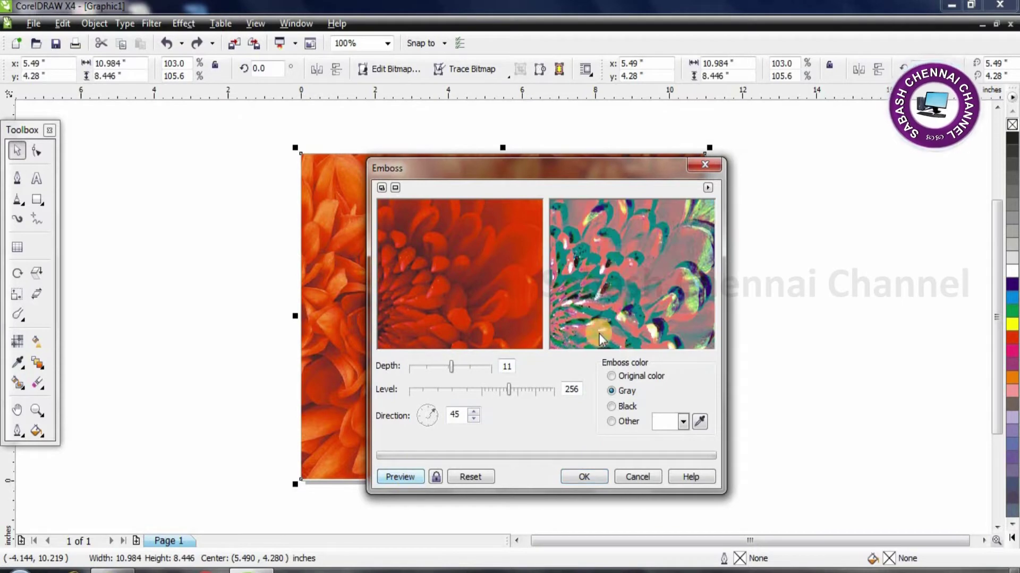
Set the emboss depth to 8 and level to 351, and preview the effect.
click(437, 366)
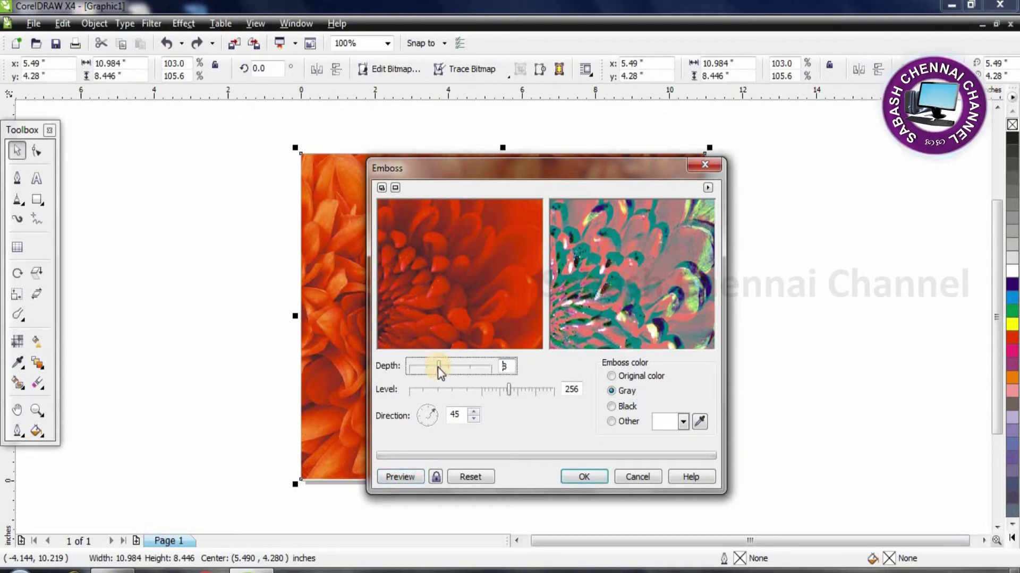
click(526, 389)
click(400, 476)
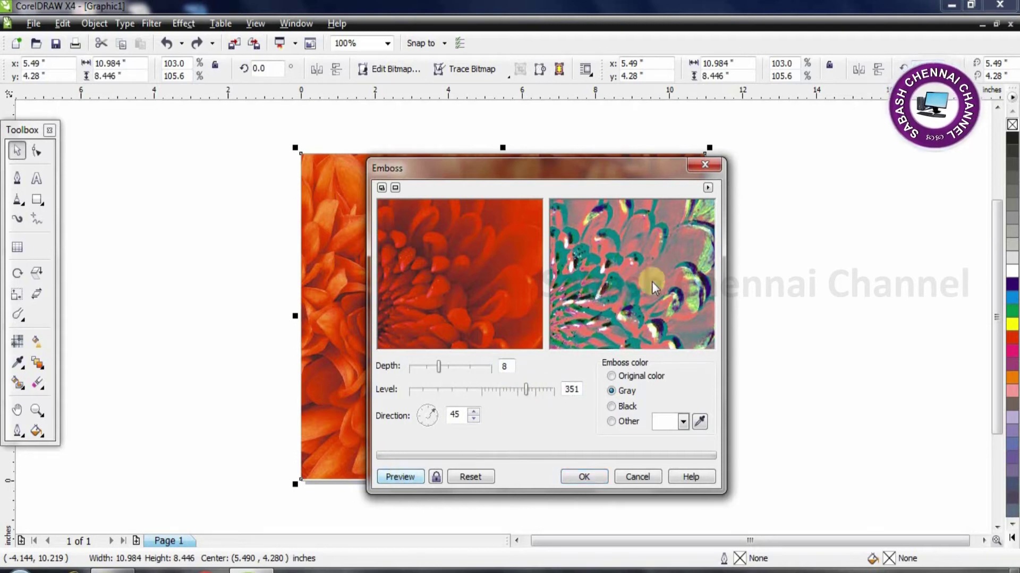
Preview the Emboss effect with the emboss color set to Black, Gray, and Original color in turn.
click(613, 409)
click(391, 476)
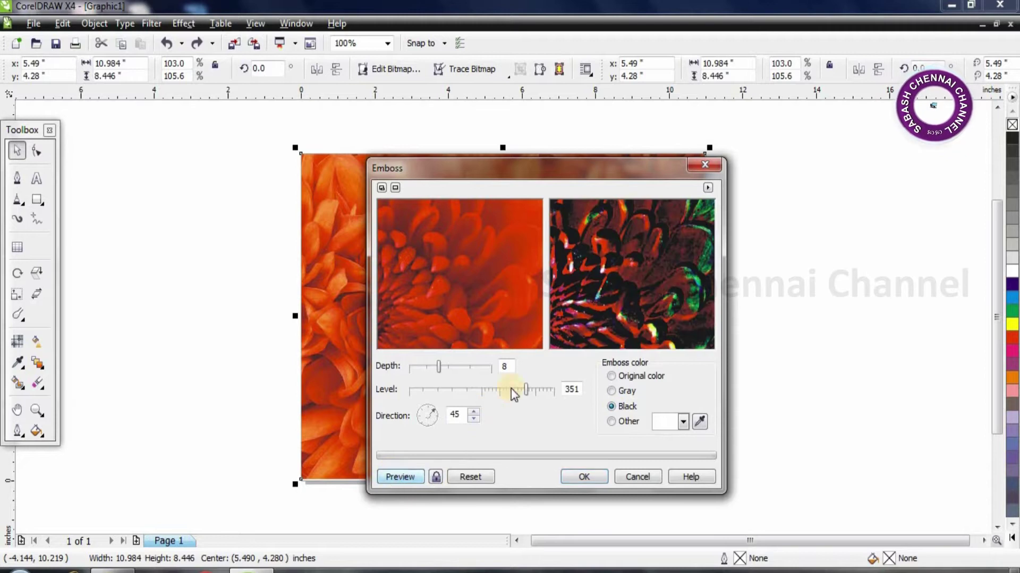
click(613, 391)
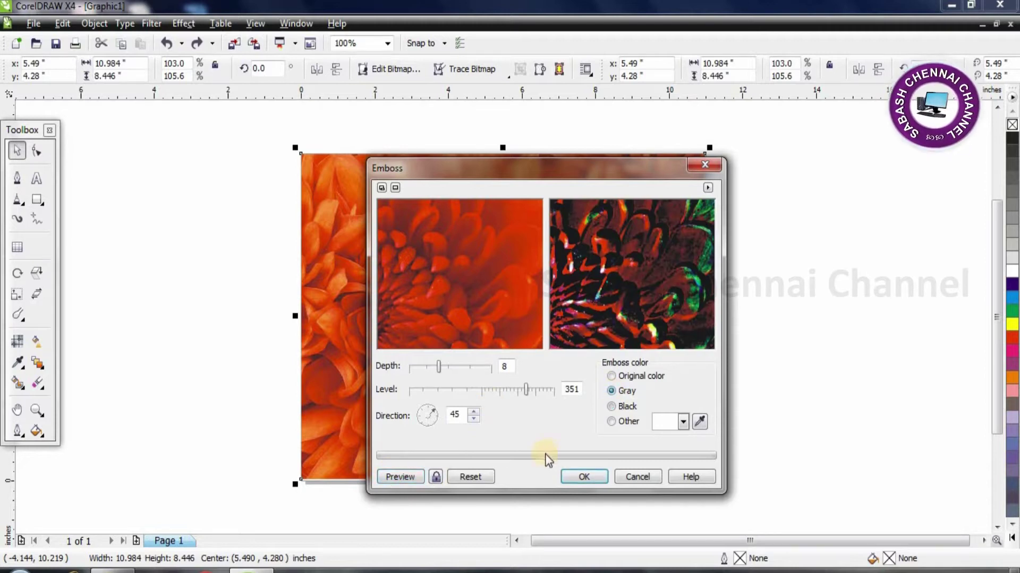
click(410, 477)
click(633, 376)
click(407, 476)
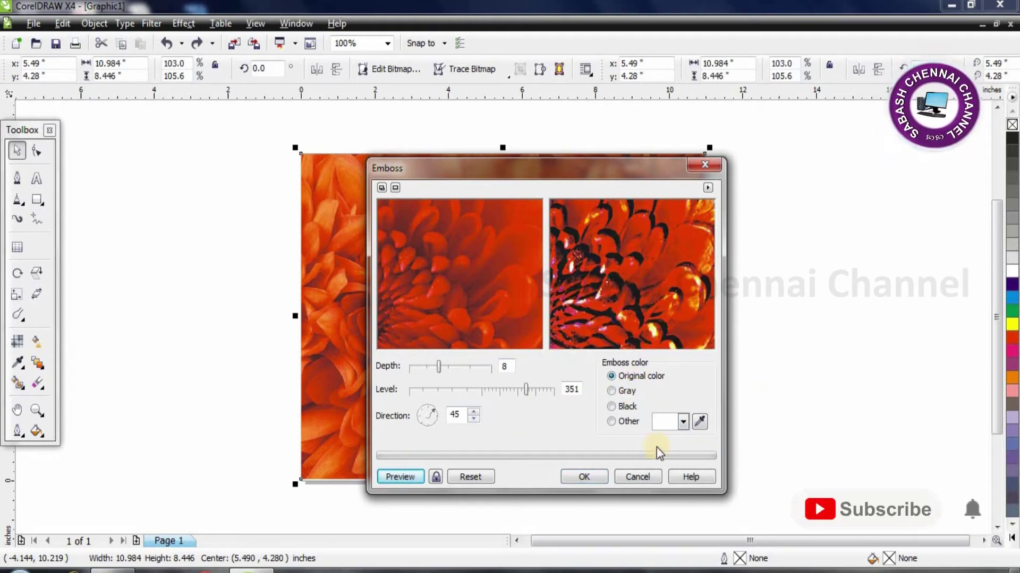
Switch the emboss color to Other and preview the effect in pink and in yellow.
click(623, 424)
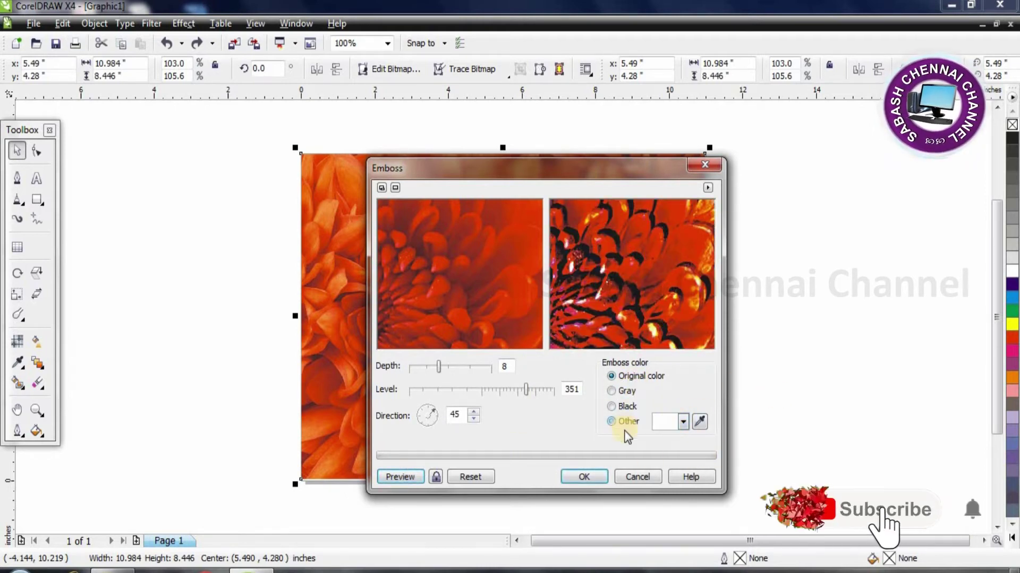
click(683, 422)
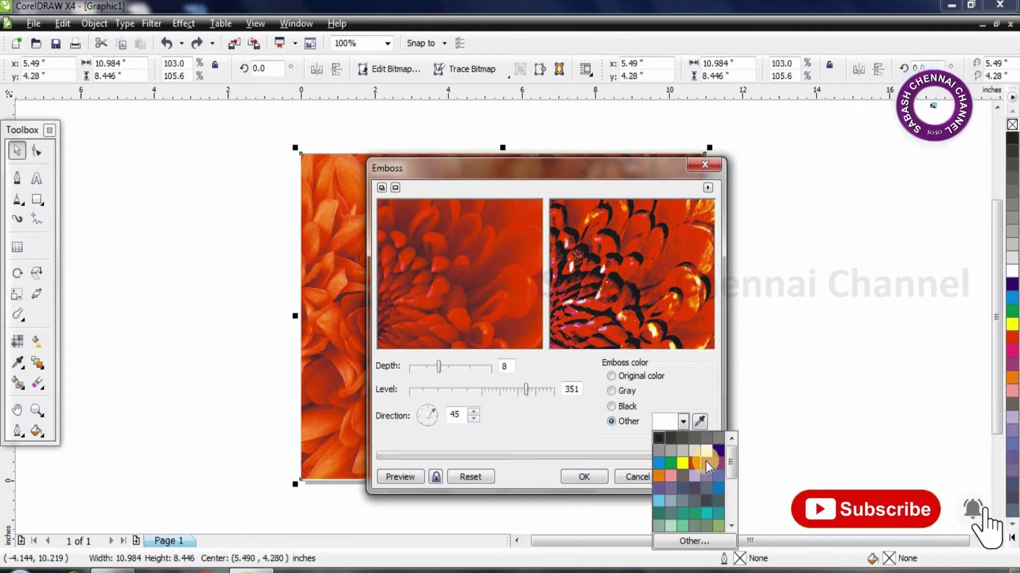
click(705, 462)
click(411, 478)
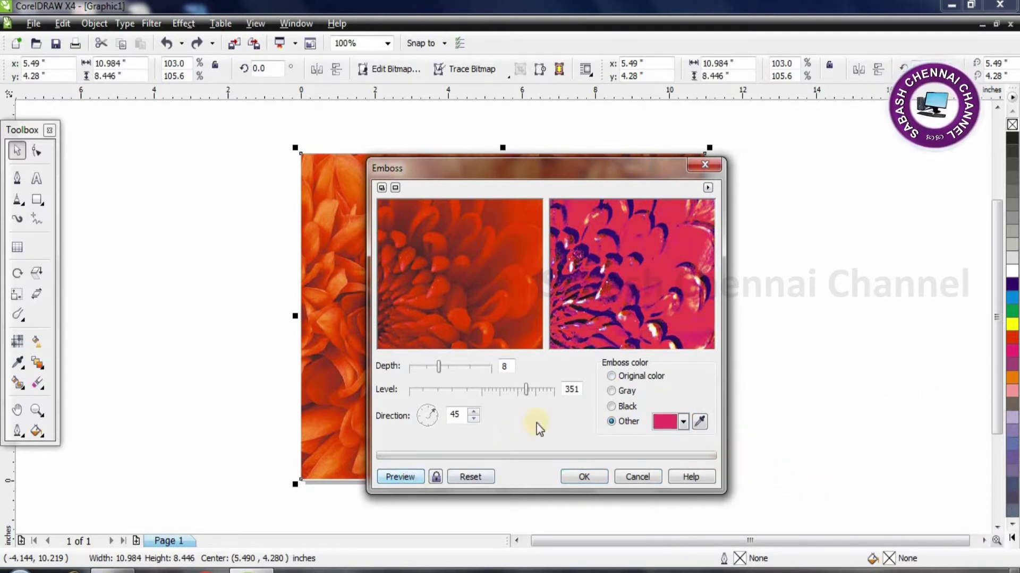
click(683, 422)
click(680, 466)
click(393, 478)
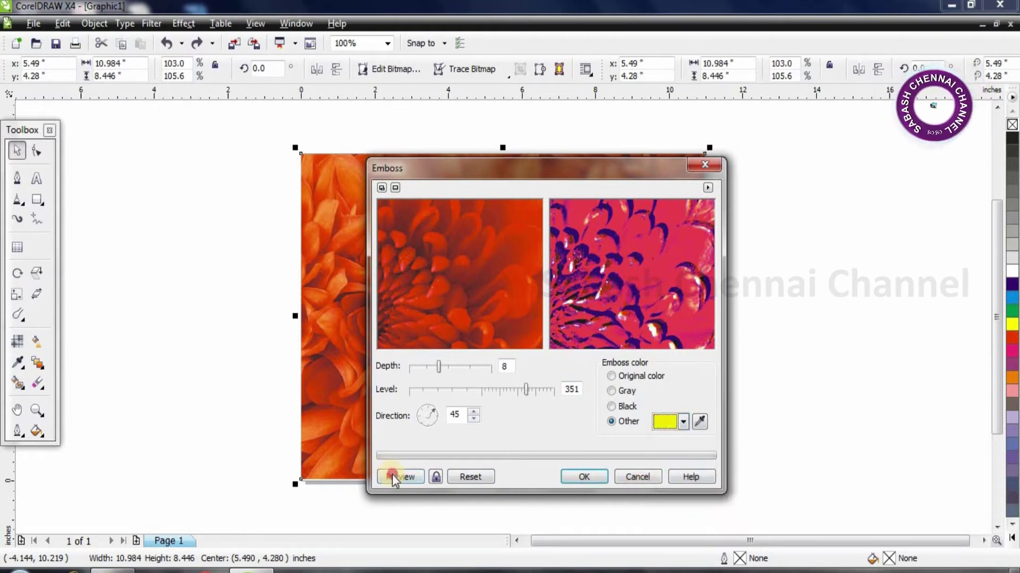
Preview the Emboss effect with a custom light blue and a custom darker blue emboss color.
click(684, 424)
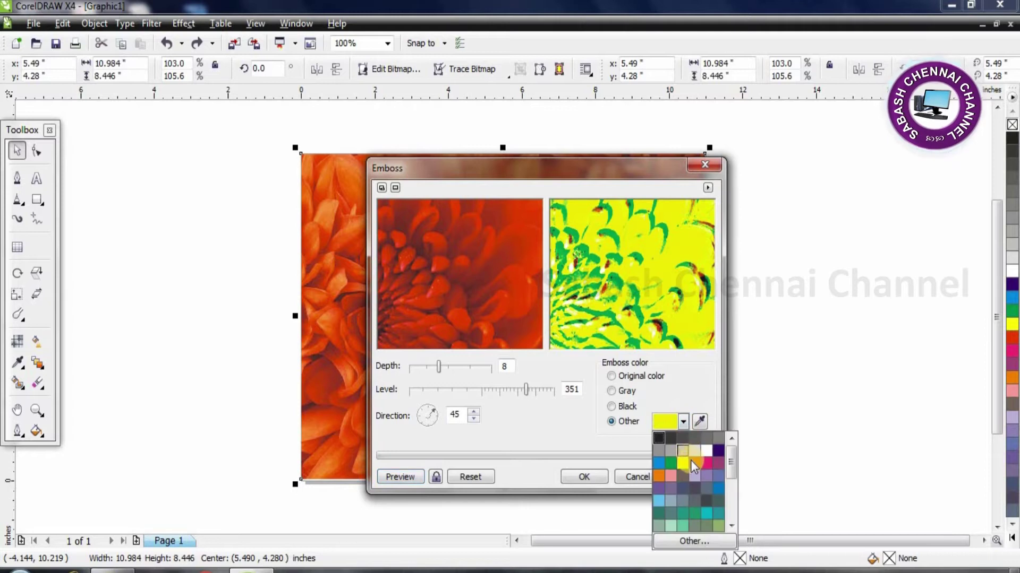
click(662, 499)
click(415, 478)
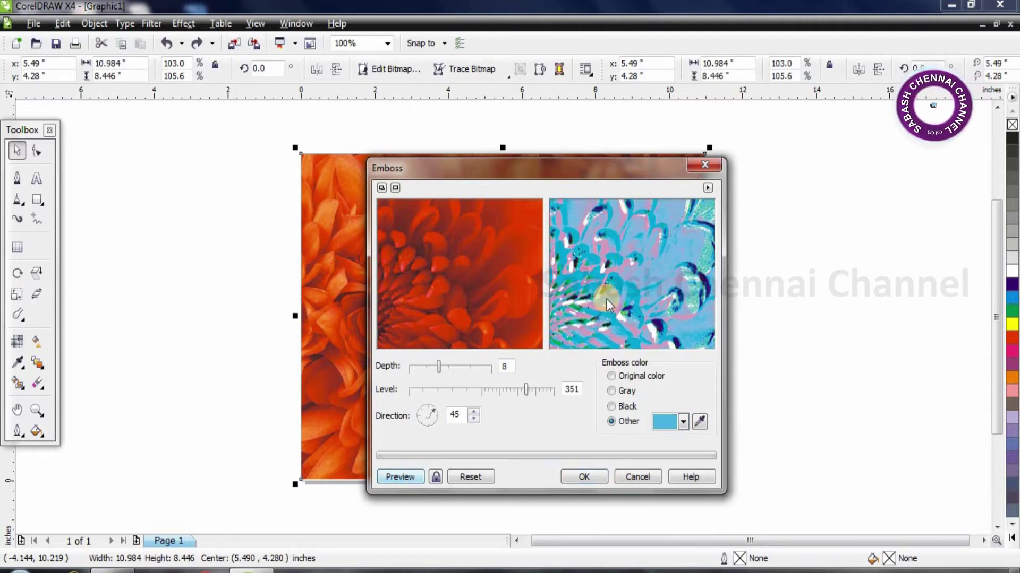
click(684, 423)
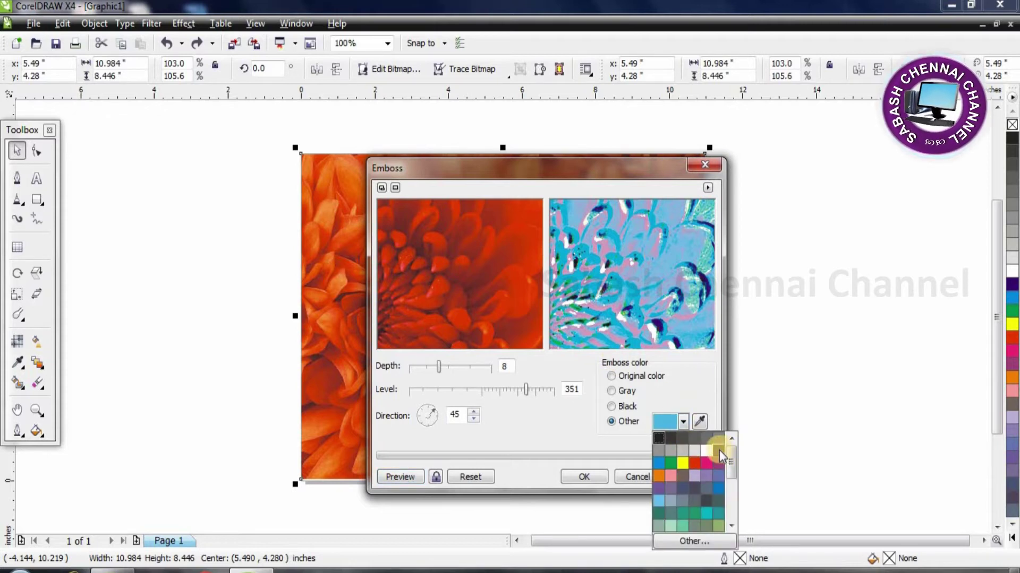
click(716, 489)
click(413, 476)
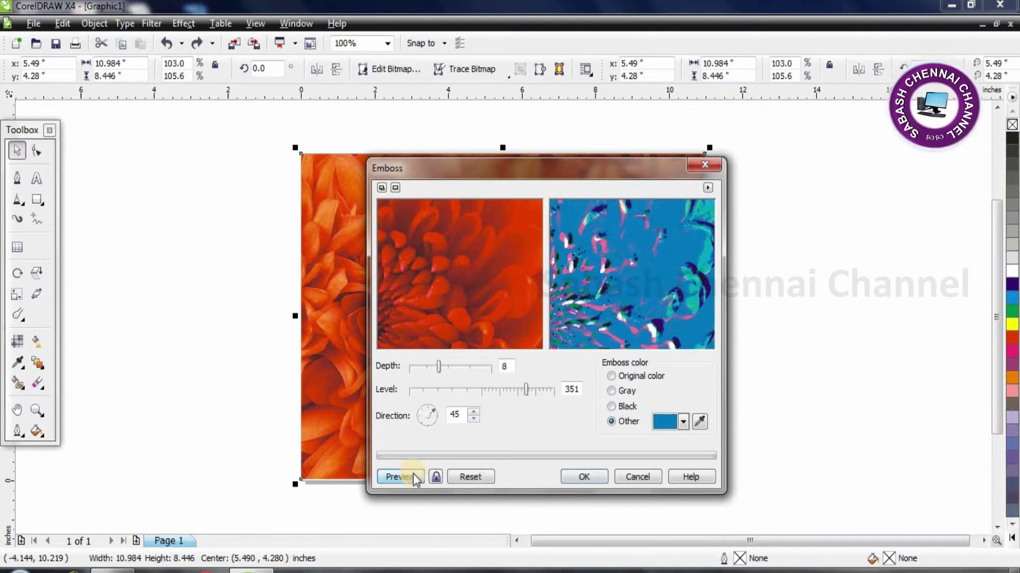
Preview the custom emboss color in yellow again, and return it to pink with another preview.
click(684, 424)
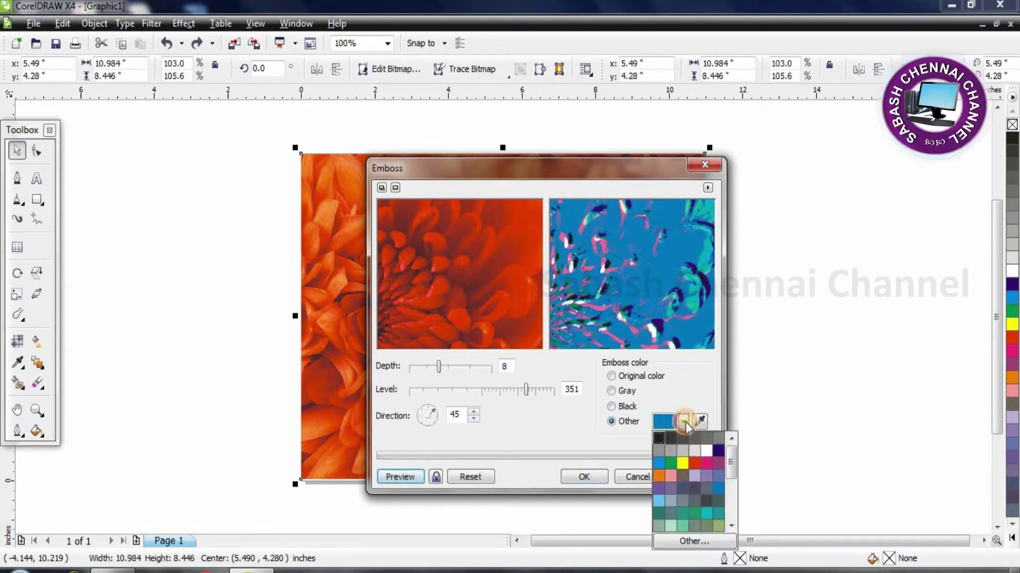
click(682, 464)
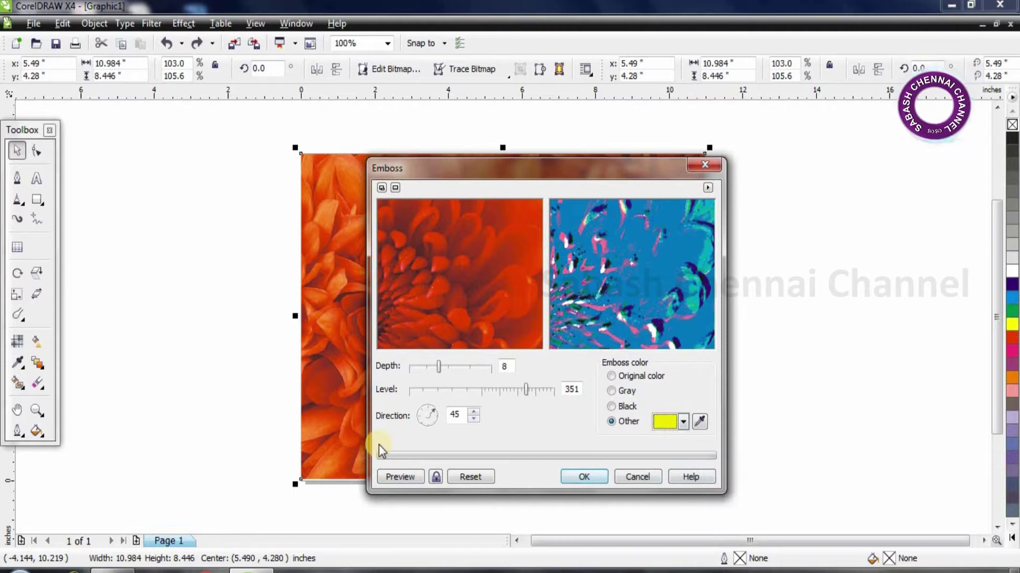
click(397, 476)
click(684, 422)
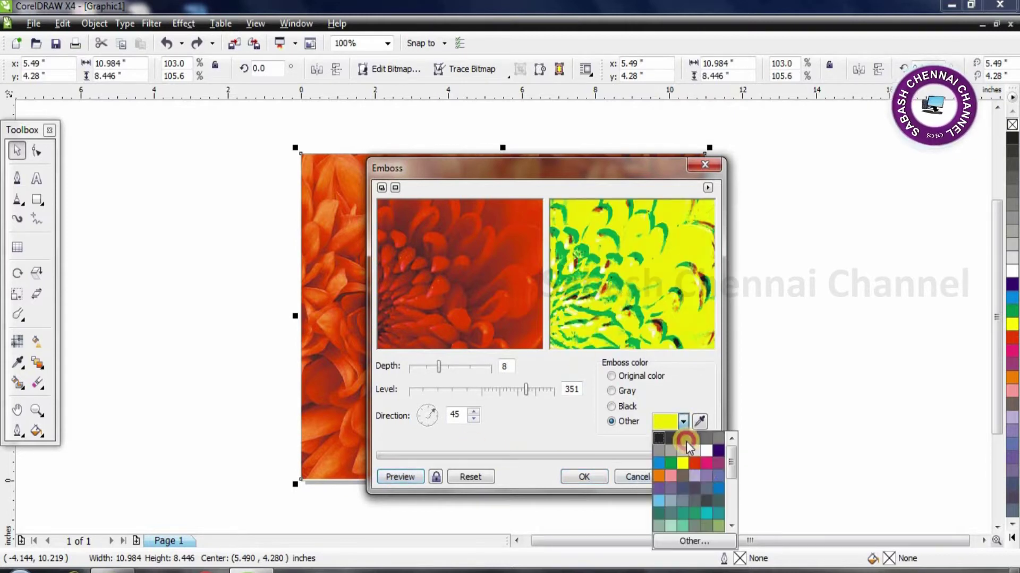
click(705, 461)
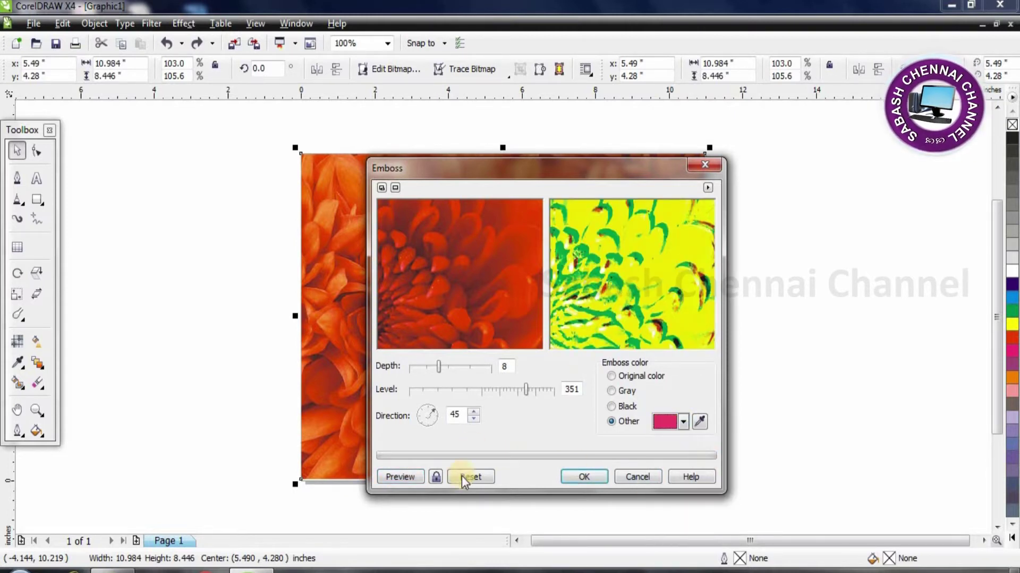
click(397, 477)
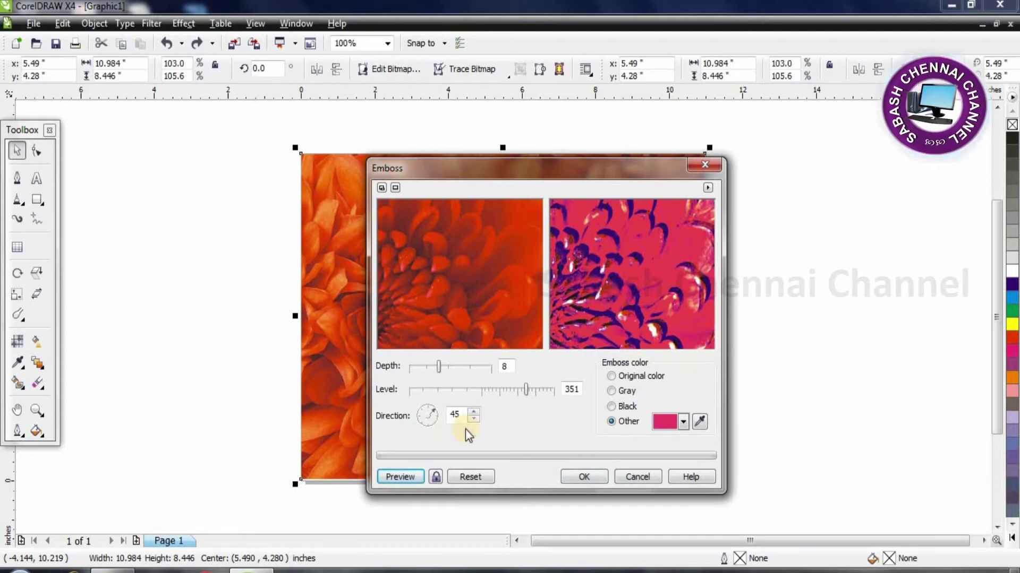
Set the emboss direction to 149, preview and apply the effect to the flower image, and undo it.
drag(434, 418, 422, 414)
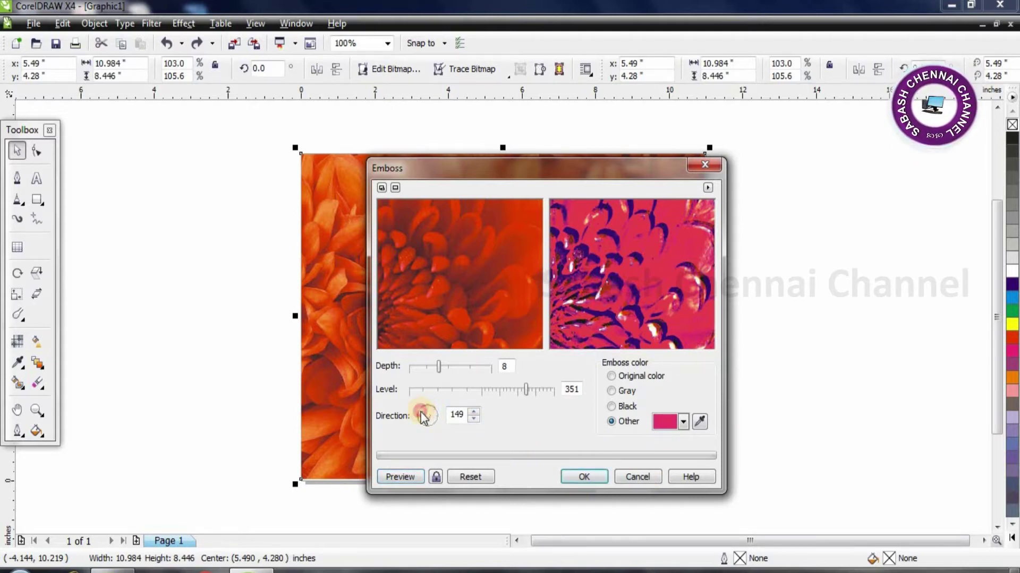
click(400, 477)
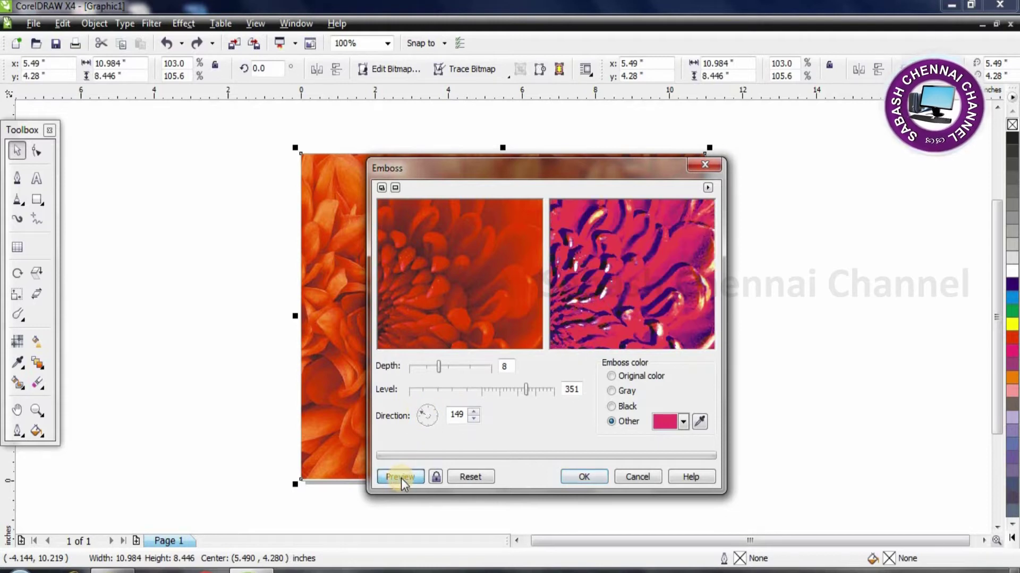
click(586, 477)
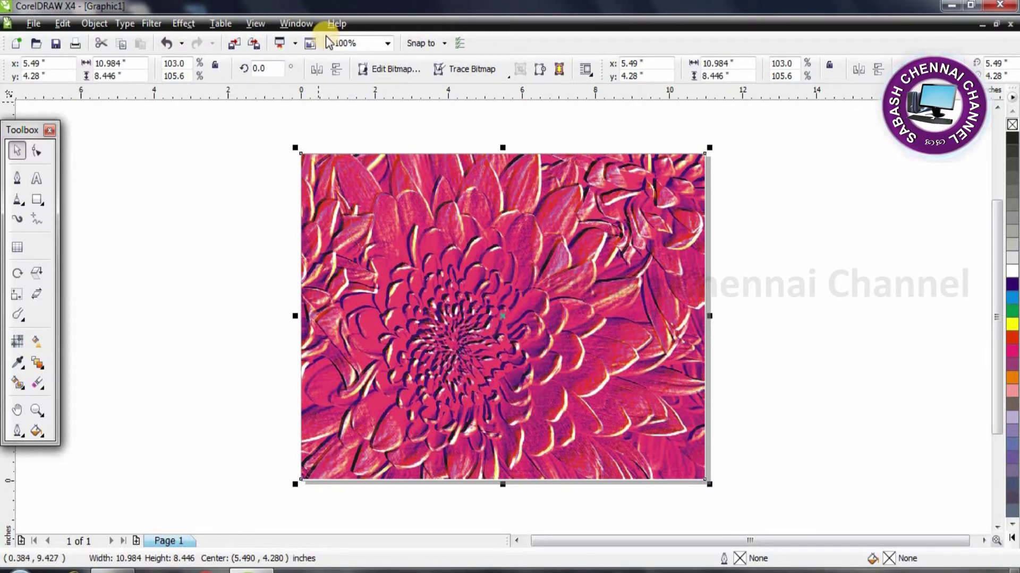
key(Escape)
key(ctrl+z)
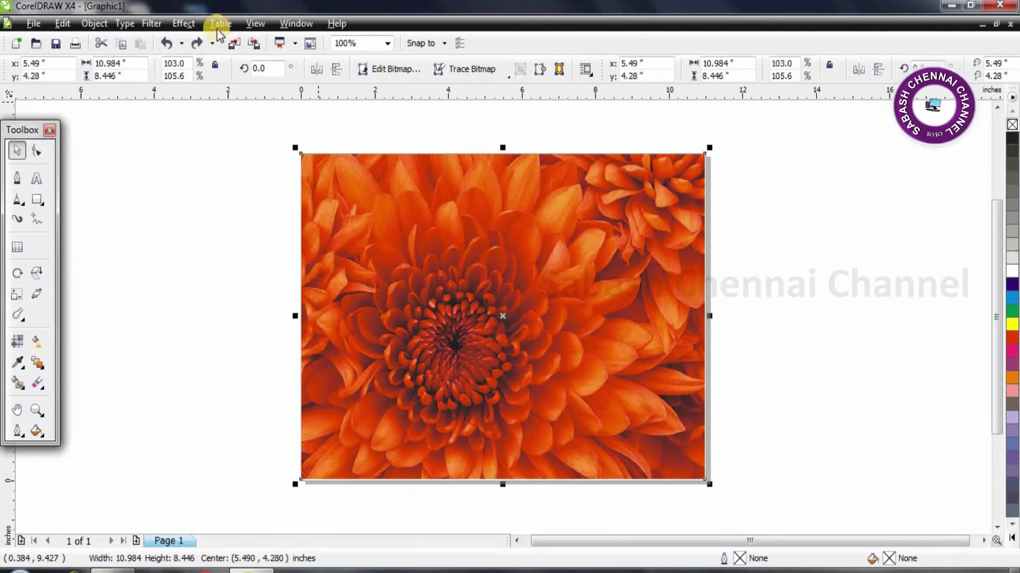
Start the Page Curl 3D effect with before-and-after previews, choose the image's upper-left corner for the curl, and preview it.
click(154, 25)
mouse_move(199, 208)
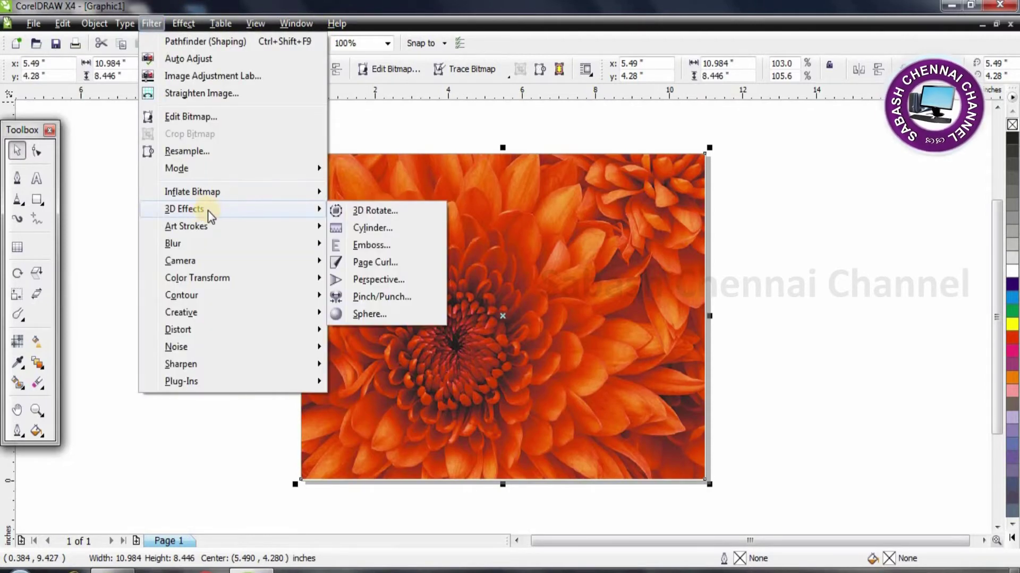
click(389, 263)
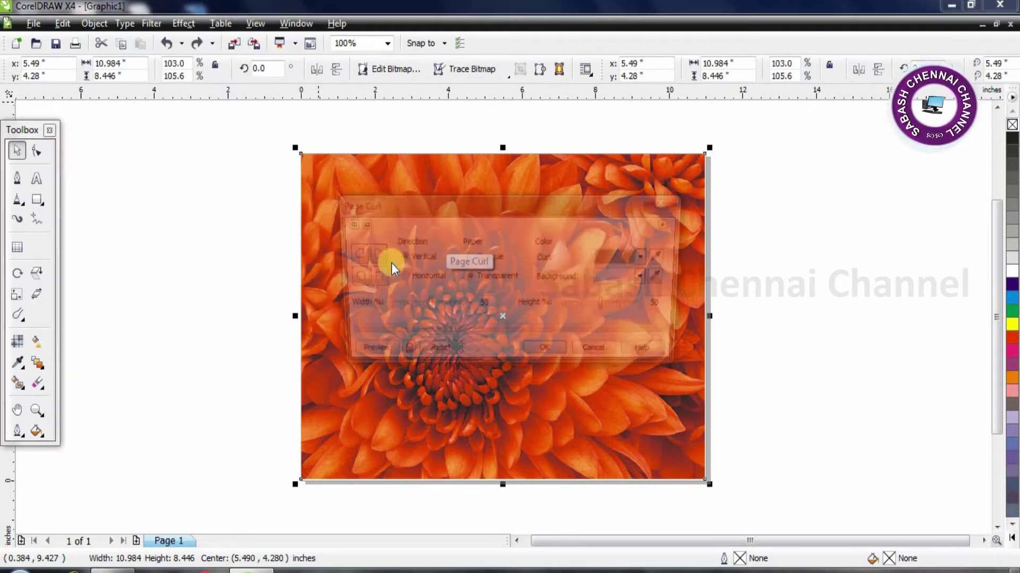
click(344, 223)
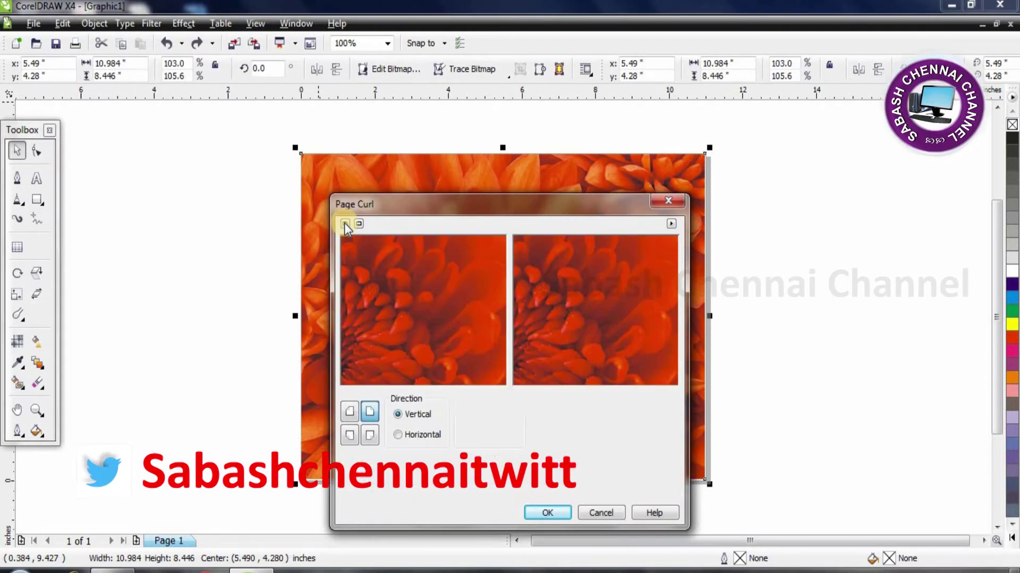
click(350, 417)
click(586, 316)
click(432, 307)
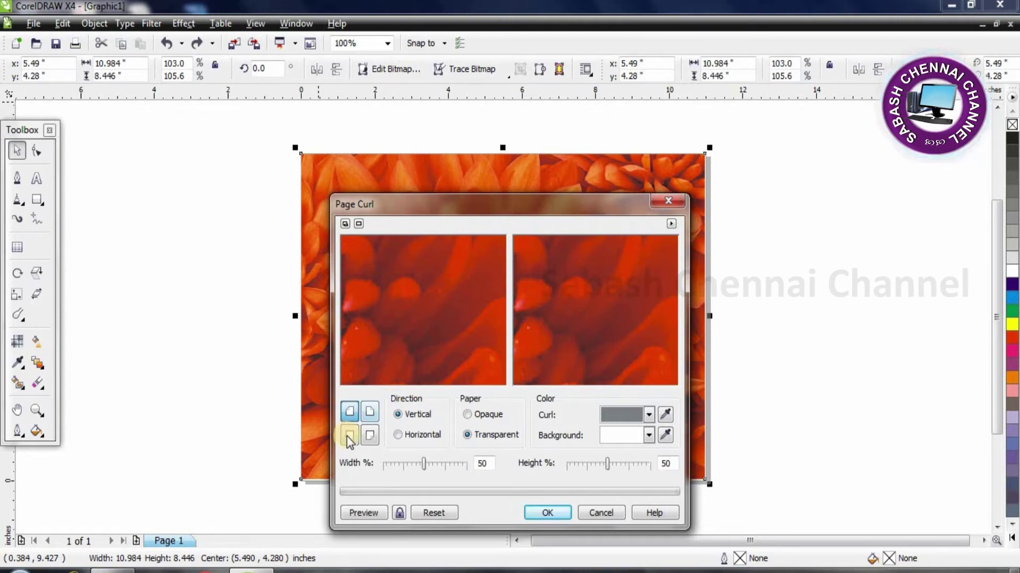
drag(416, 353, 417, 480)
drag(403, 237, 435, 298)
click(360, 512)
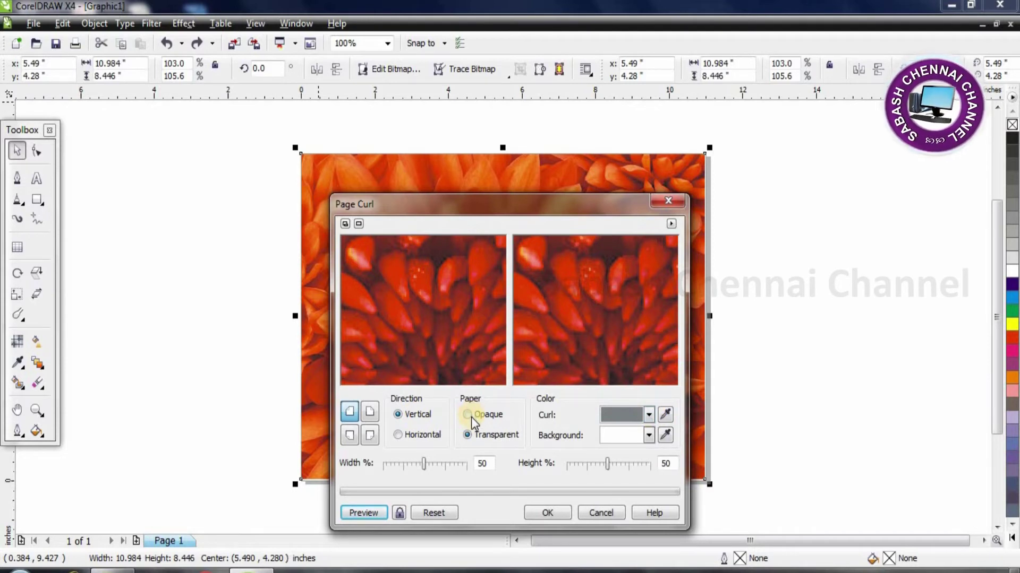
Set the page curl width to 69% and height to 66%, and apply it to the flower image.
click(549, 519)
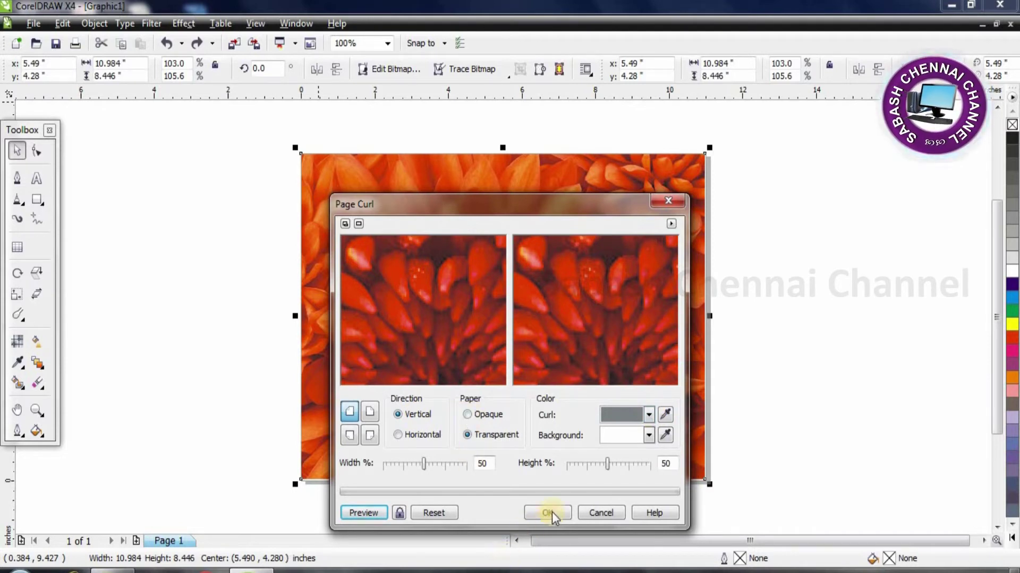
click(622, 464)
drag(423, 465, 441, 463)
click(550, 513)
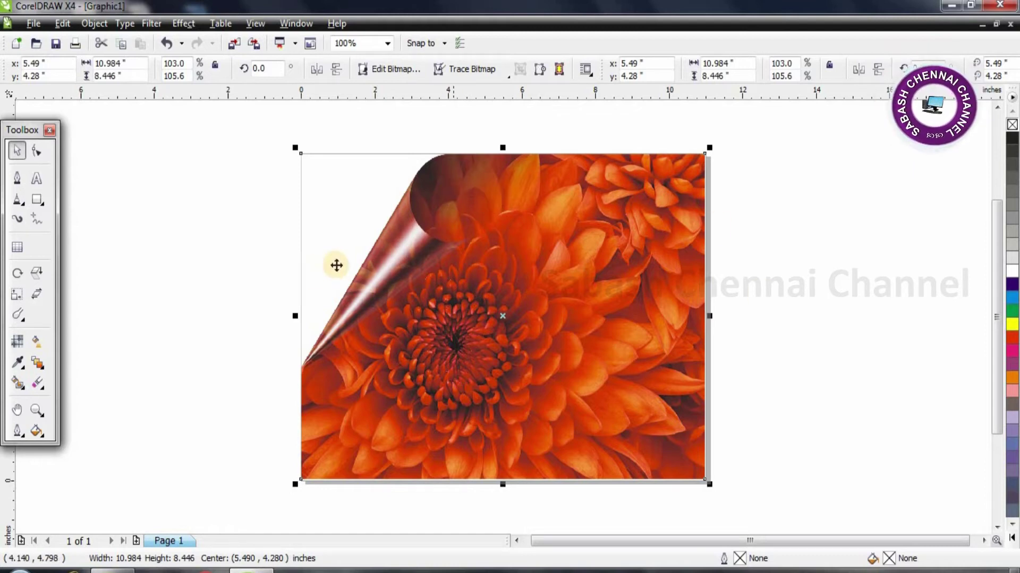
Apply a second Page Curl to the image's upper-right corner with width 69% and height 66%.
click(151, 25)
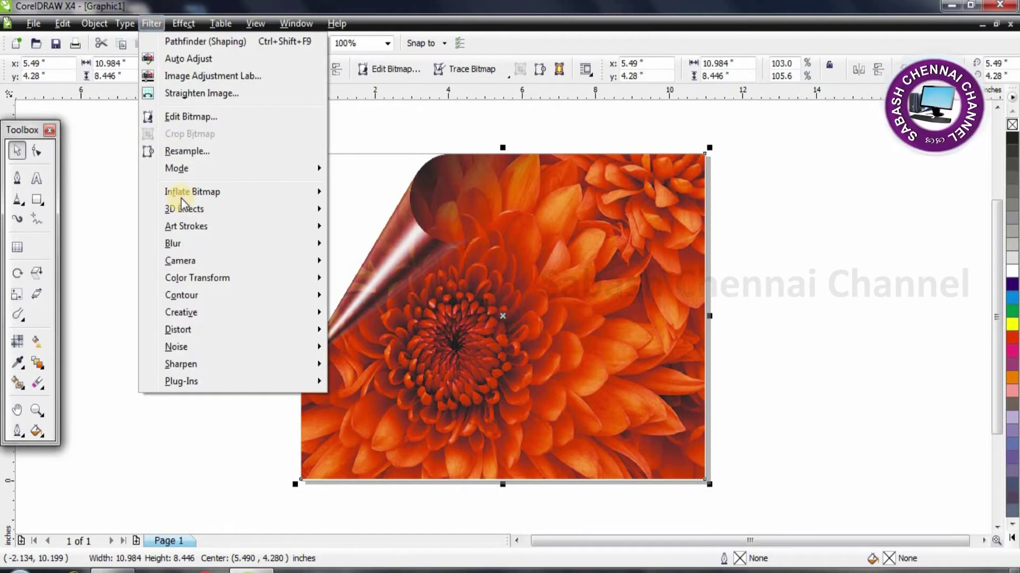
mouse_move(178, 212)
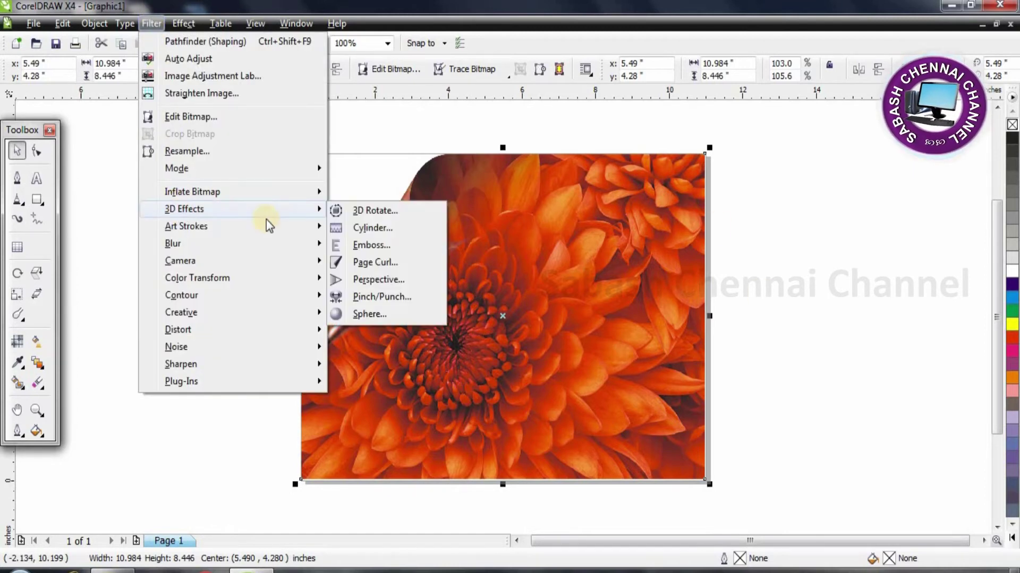
click(381, 267)
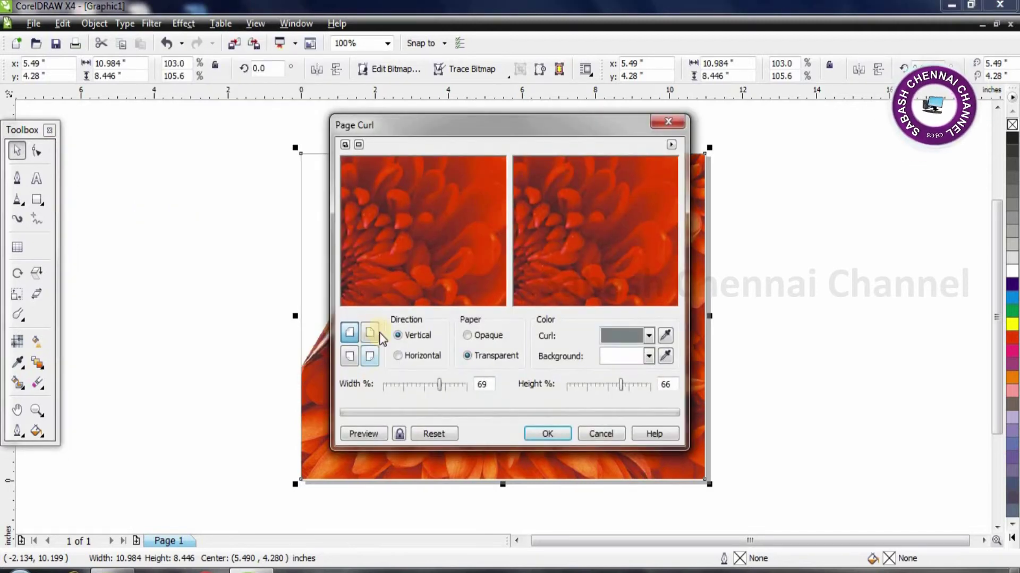
click(372, 332)
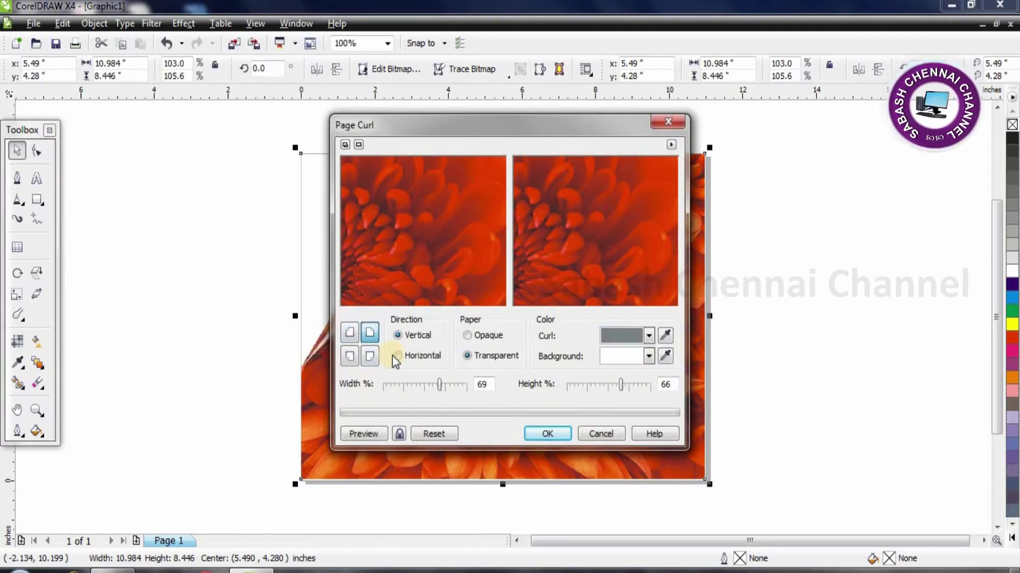
click(548, 434)
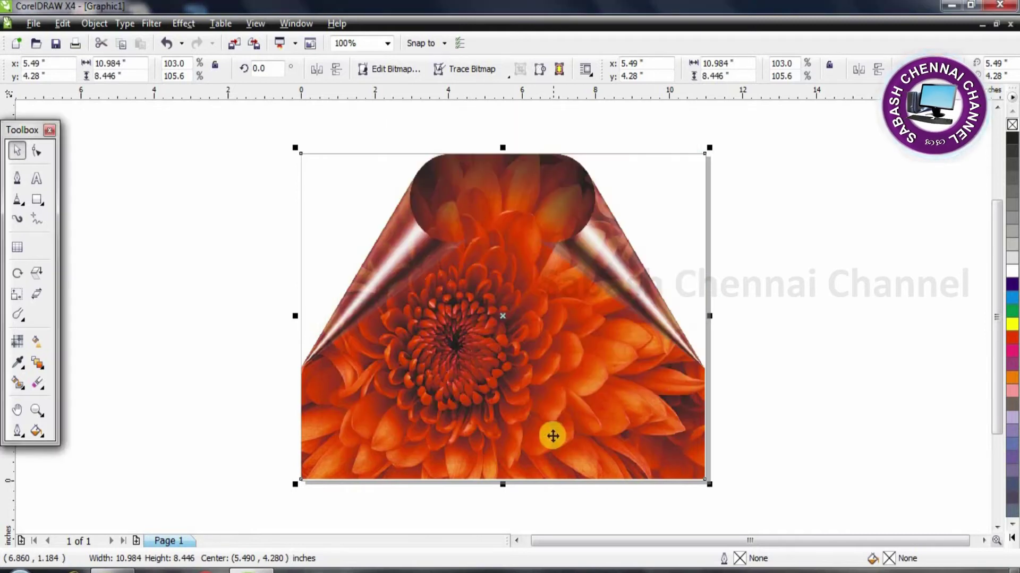
Undo both page curls on the flower image.
click(653, 321)
key(ctrl+z)
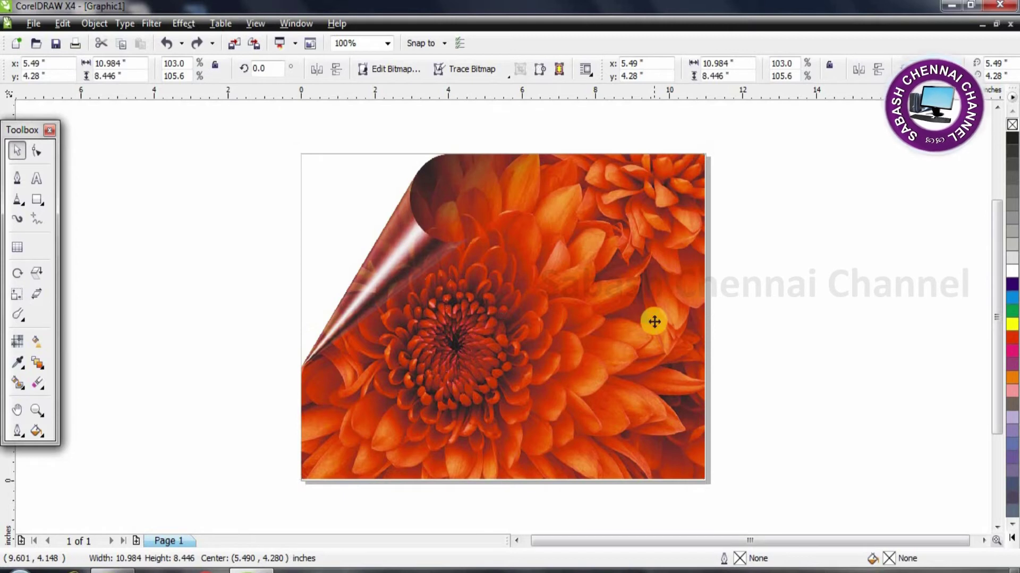
key(ctrl+z)
Apply a Page Curl with a teal background to the flower image's lower-right corner, and undo it.
click(152, 24)
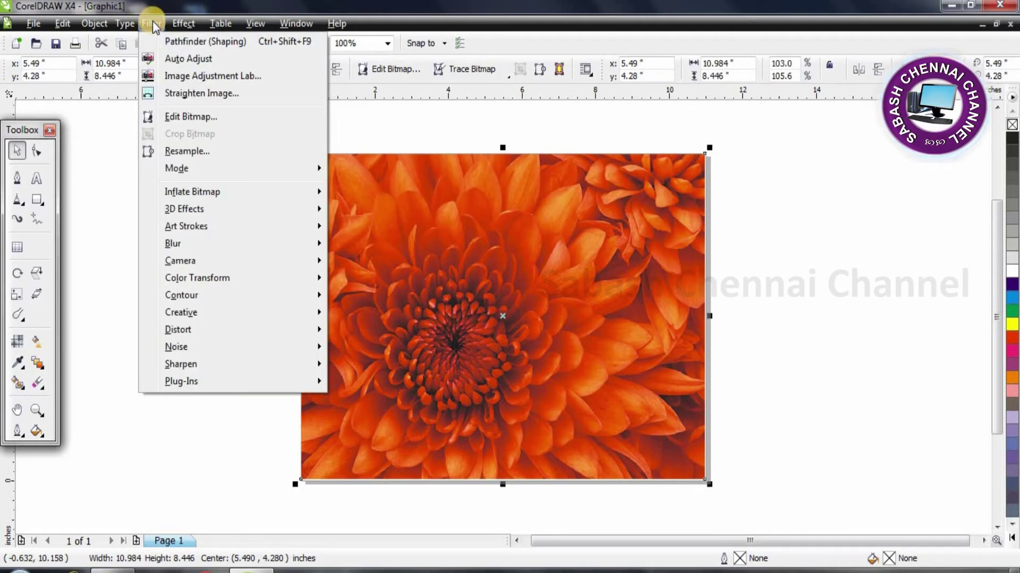
click(206, 208)
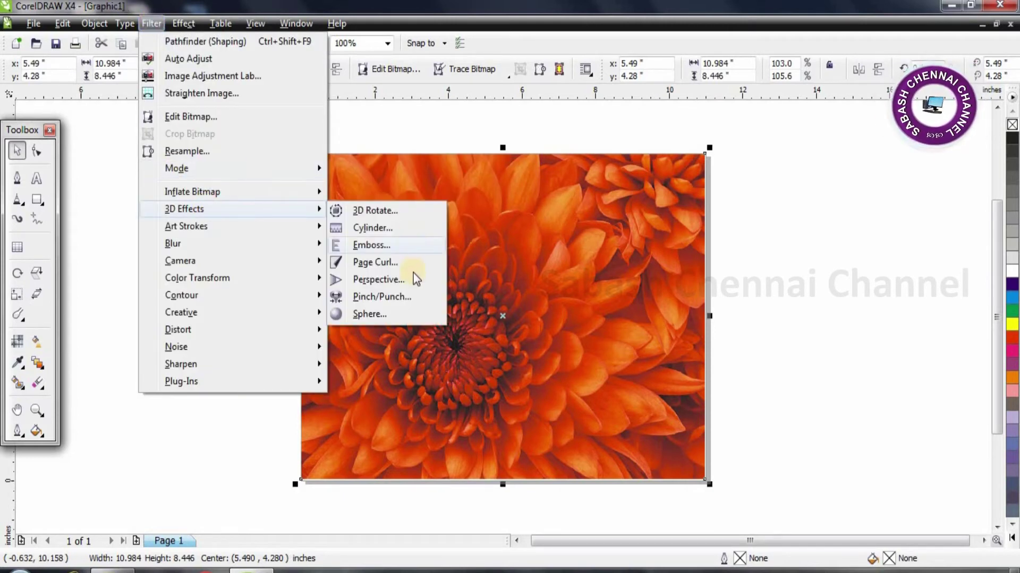
click(411, 262)
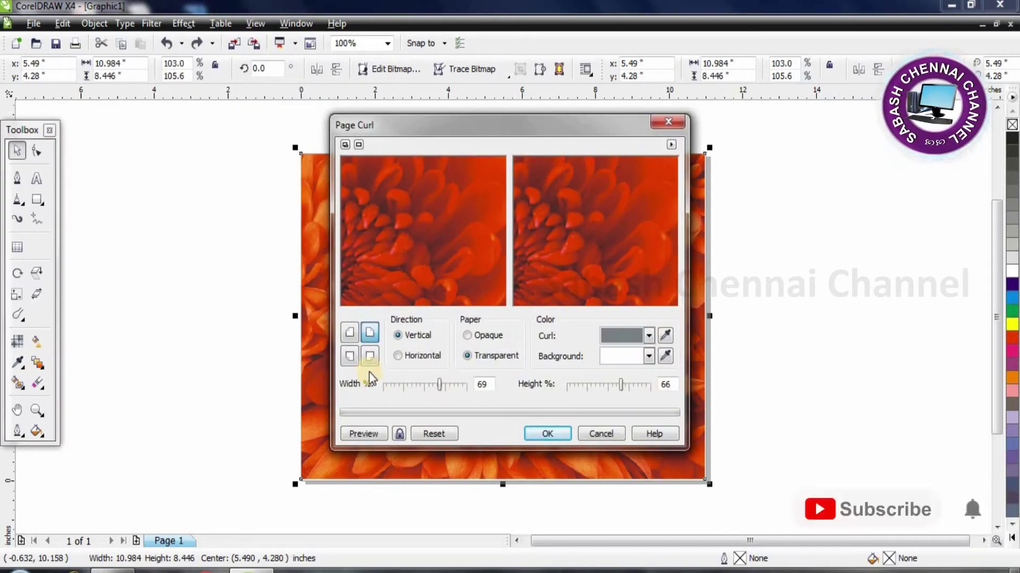
click(369, 358)
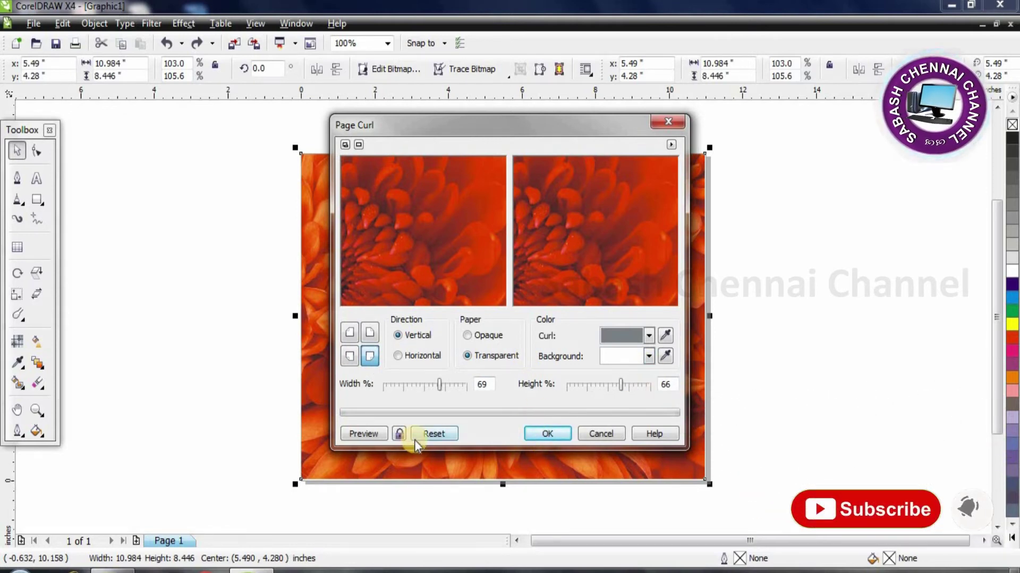
click(649, 357)
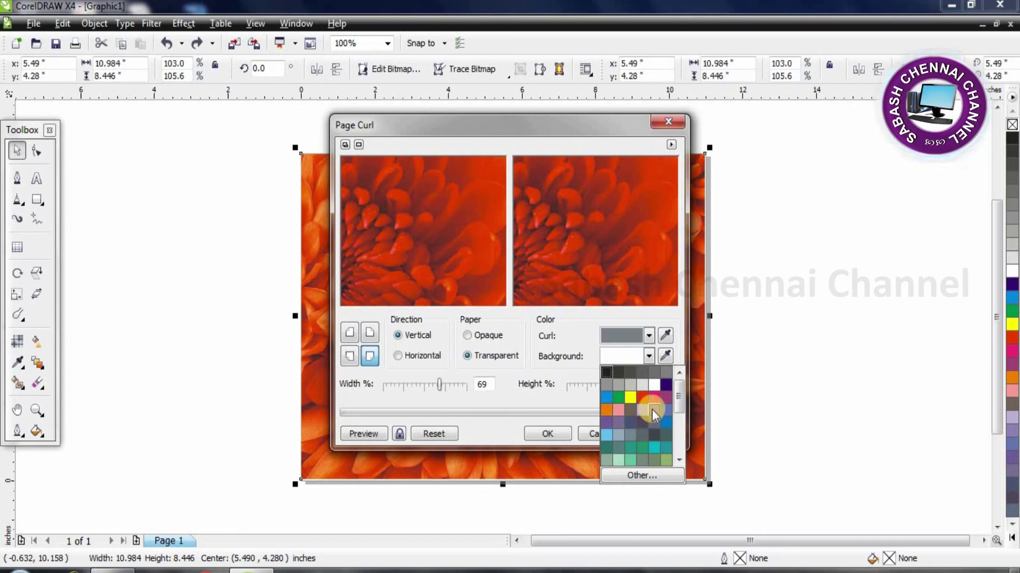
click(655, 452)
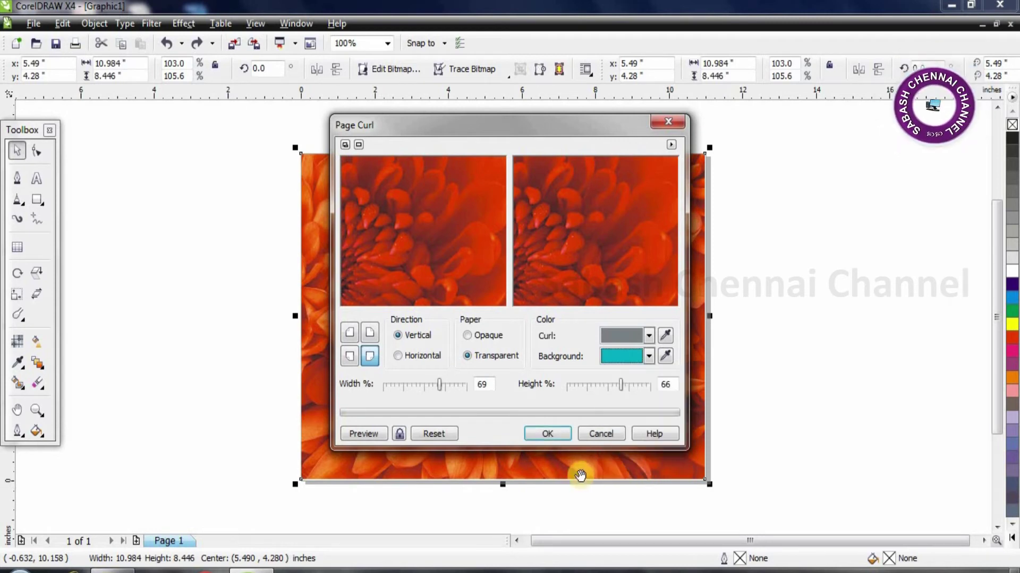
click(374, 435)
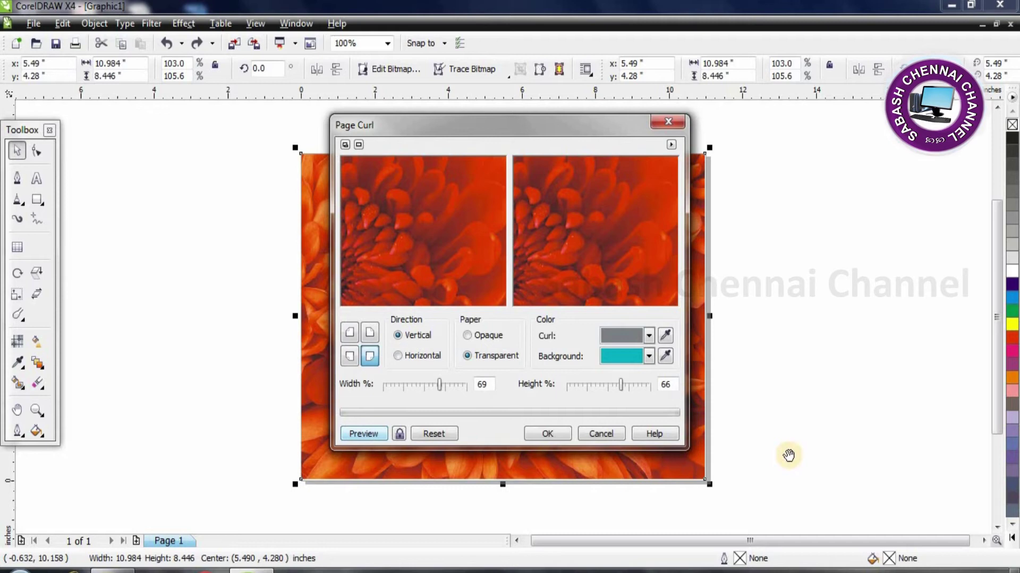
click(550, 434)
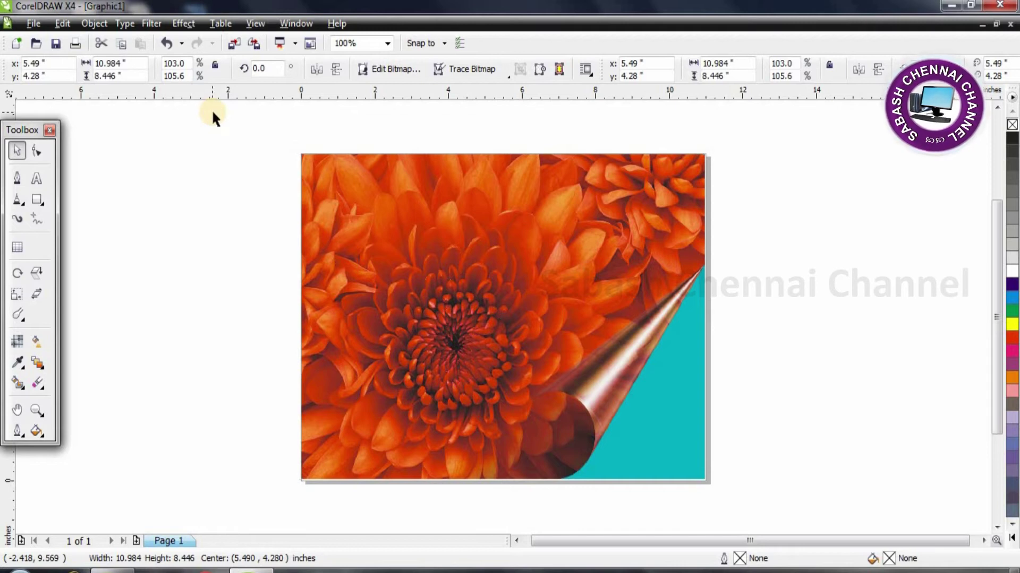
key(ctrl+z)
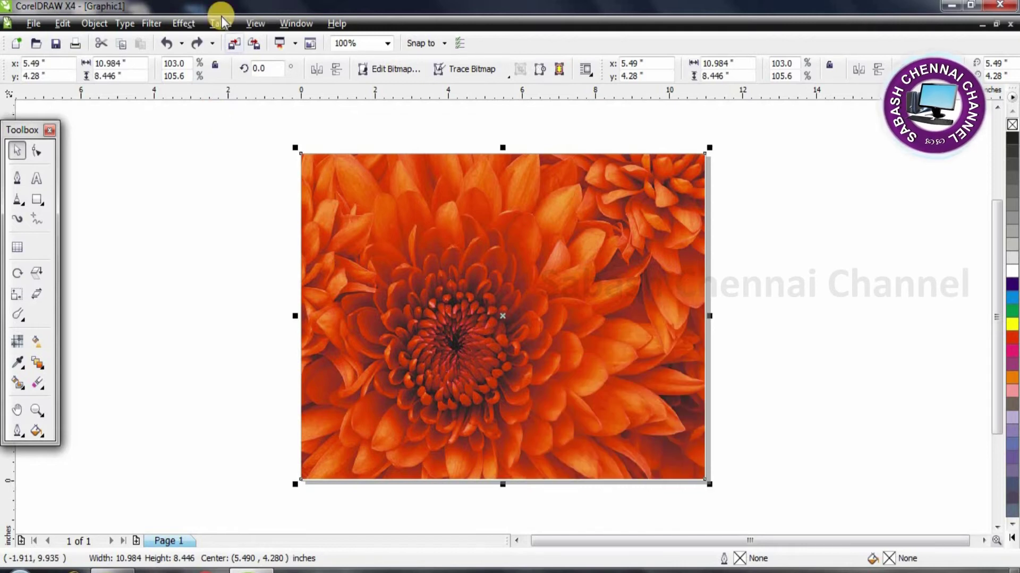
Apply a Page Curl to the flower image's lower-left corner with the teal background, and undo it.
click(151, 24)
mouse_move(186, 208)
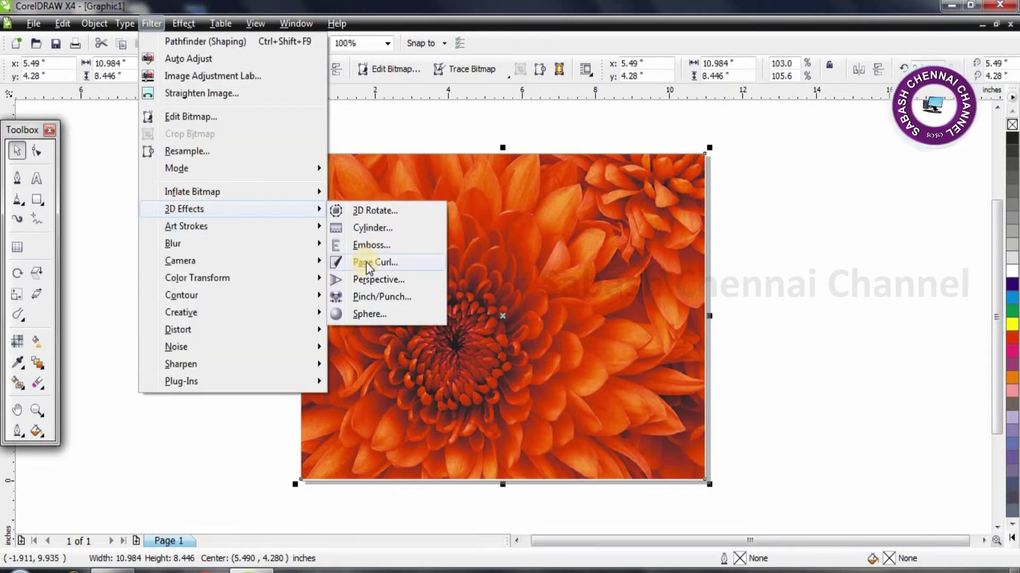
click(366, 262)
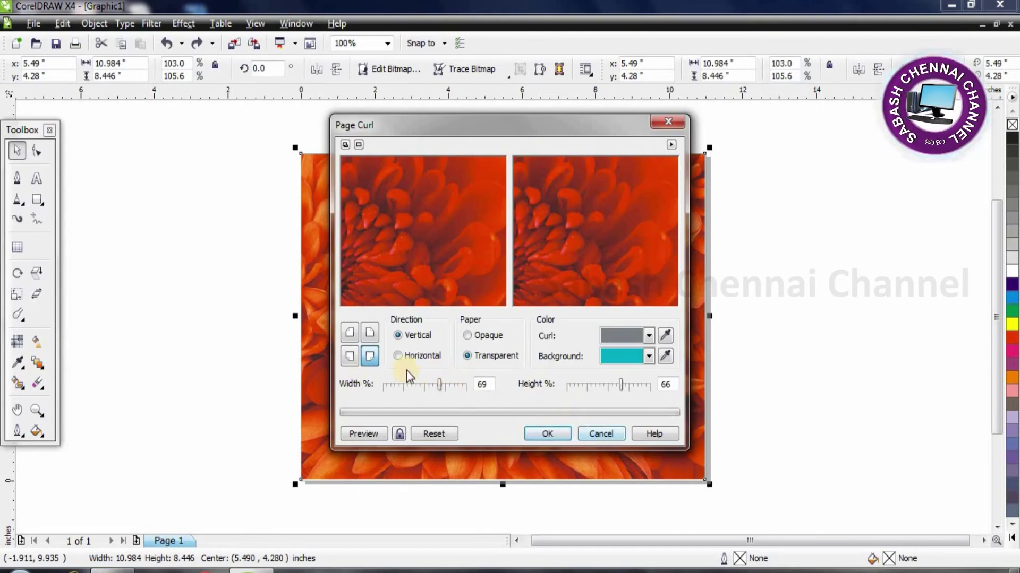
click(349, 355)
click(565, 434)
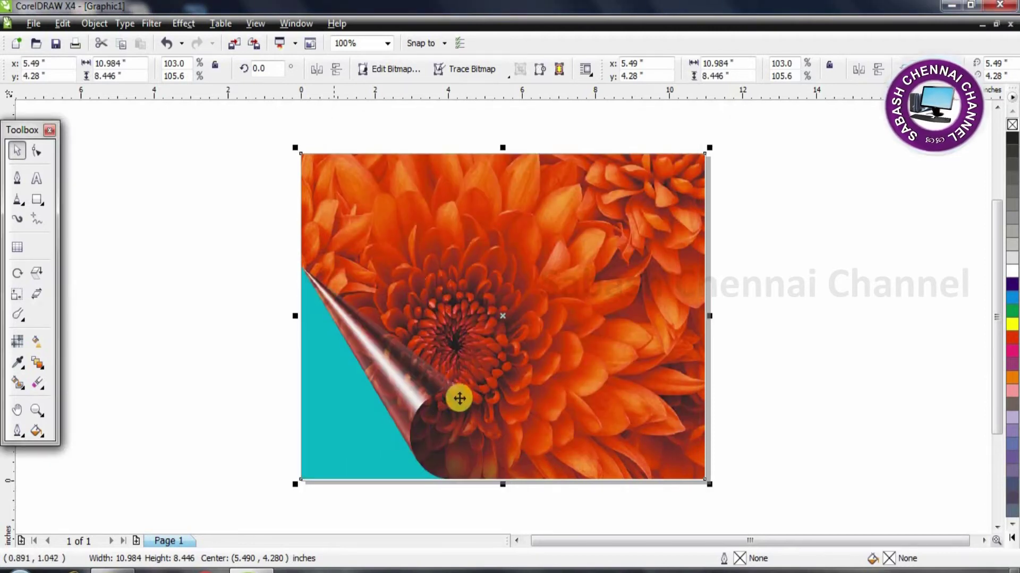
click(199, 161)
key(ctrl+z)
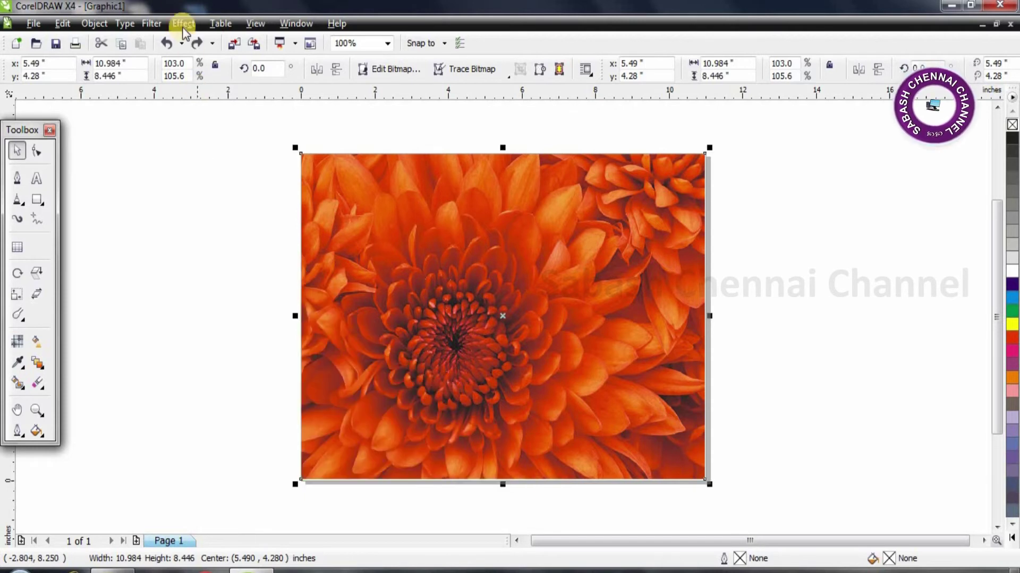
Apply the Perspective 3D effect with the Perspective type, tapering the image towards its right edge, and undo it.
click(144, 22)
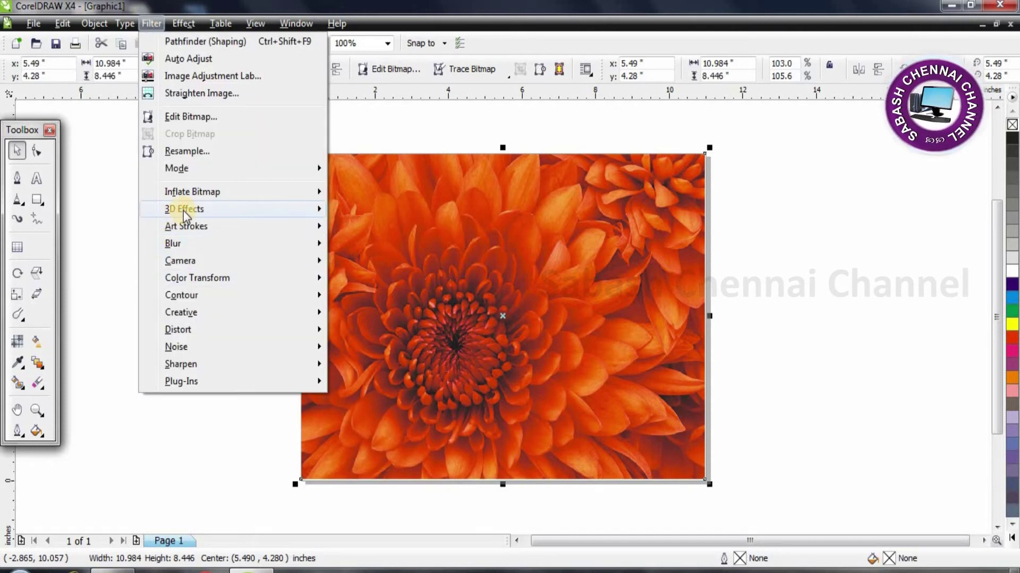
mouse_move(184, 210)
click(396, 276)
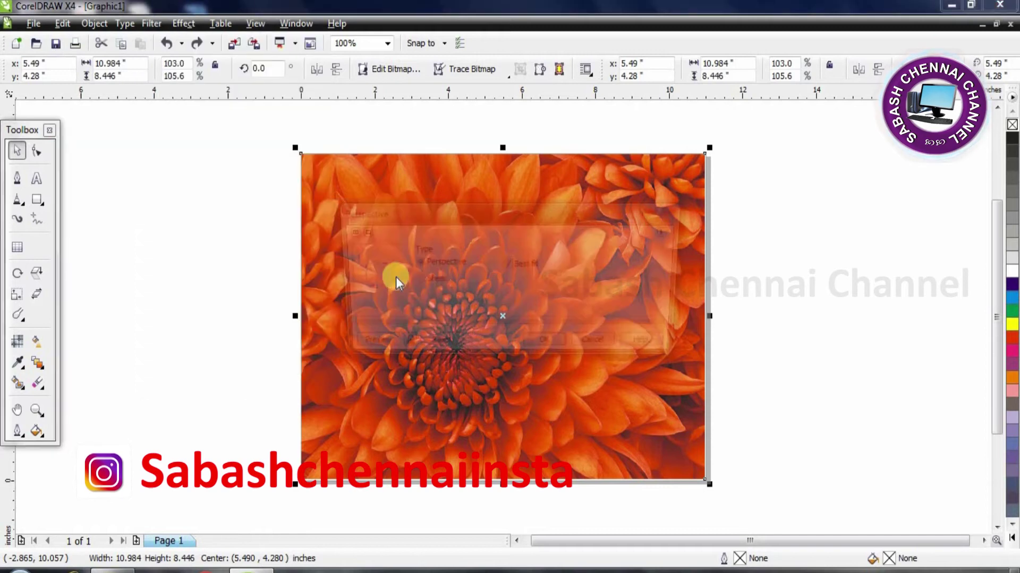
click(340, 232)
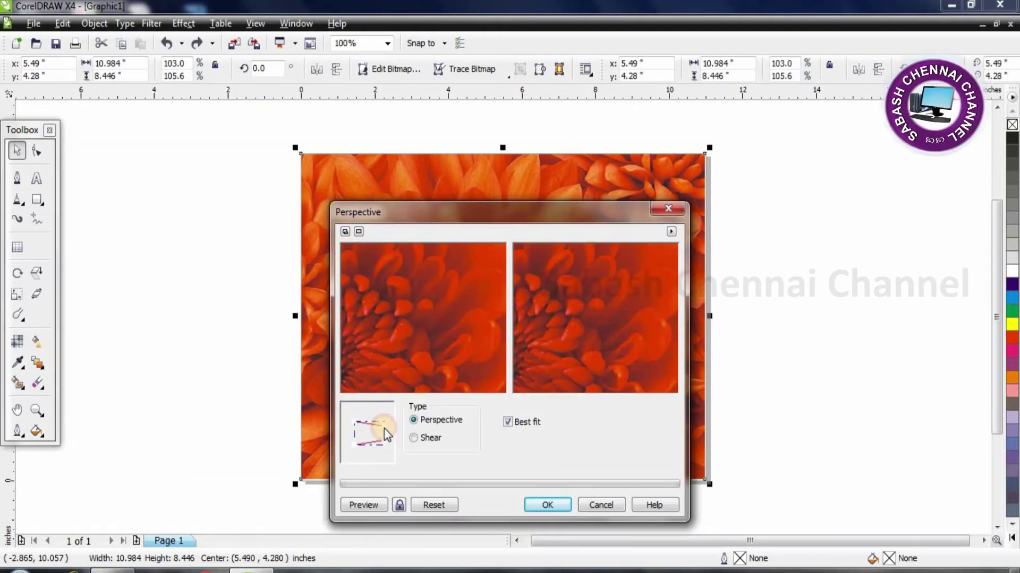
click(364, 505)
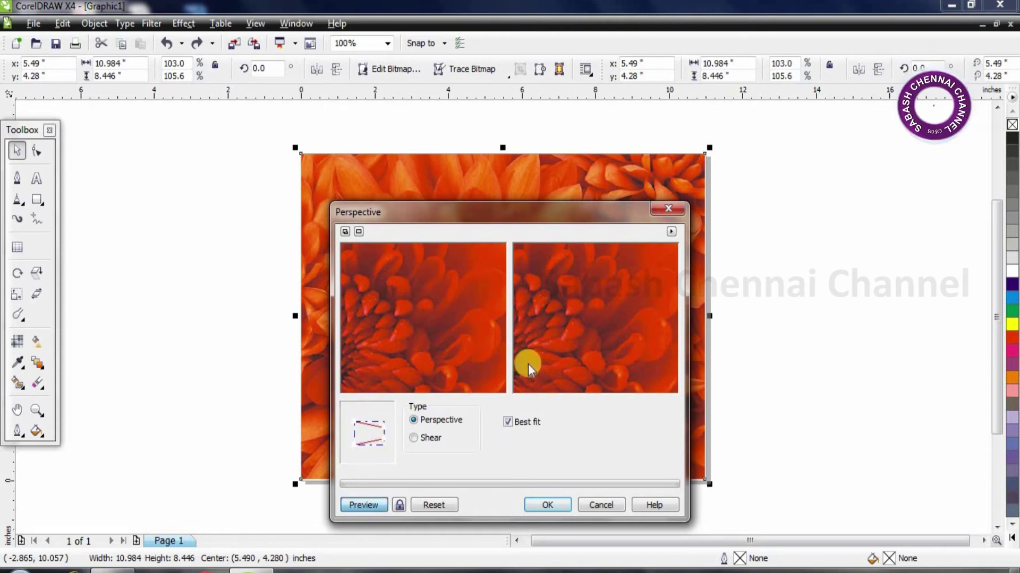
click(536, 505)
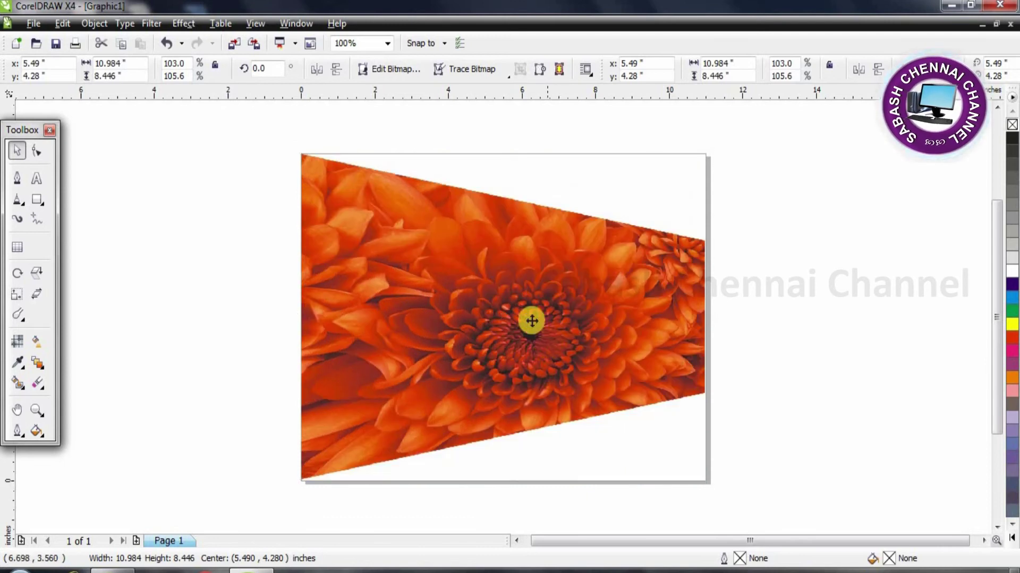
key(ctrl+z)
Apply the Perspective 3D effect with the Shear type, slanting the image upwards on its right side, and undo it.
click(151, 24)
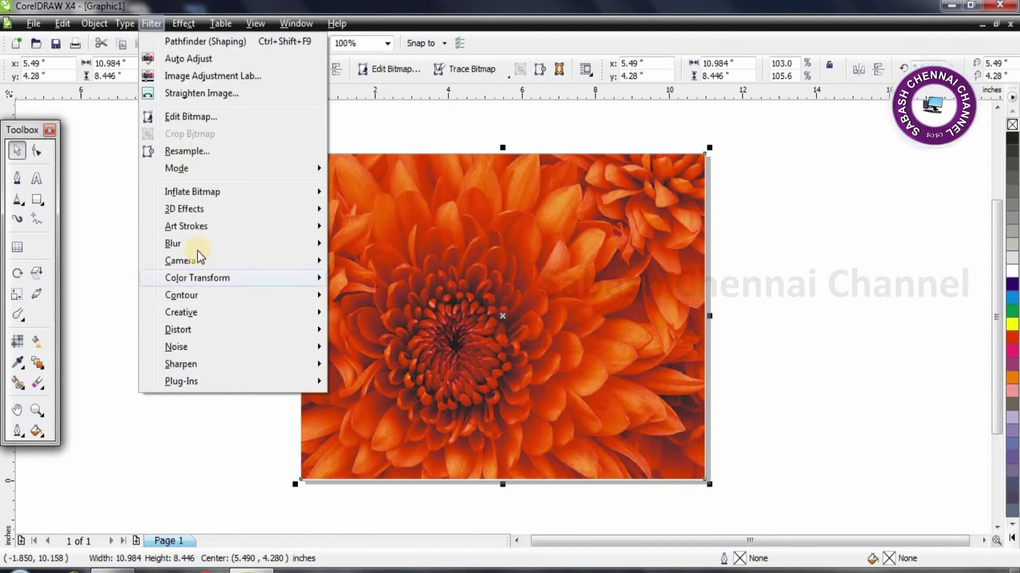
mouse_move(206, 208)
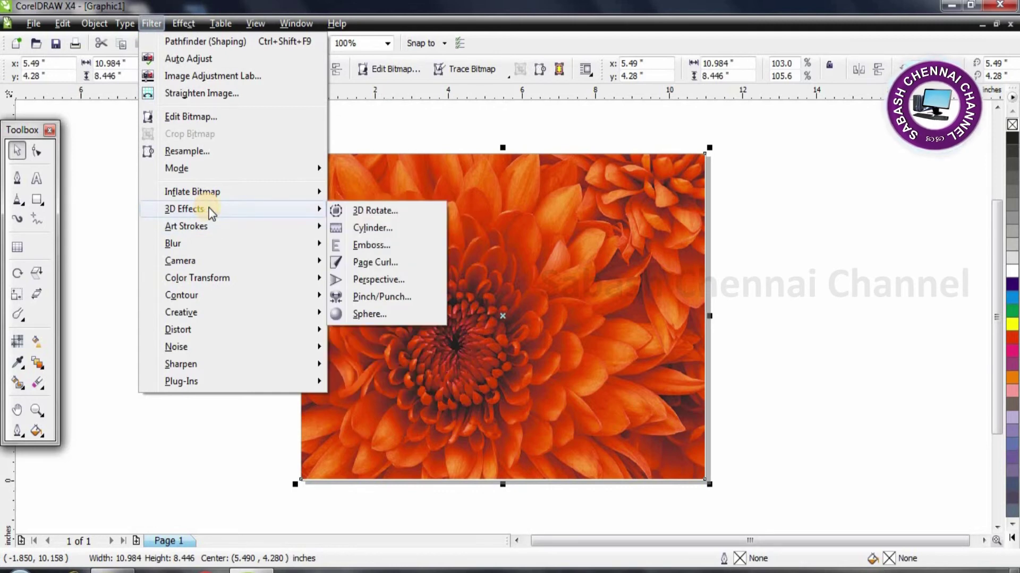
click(368, 279)
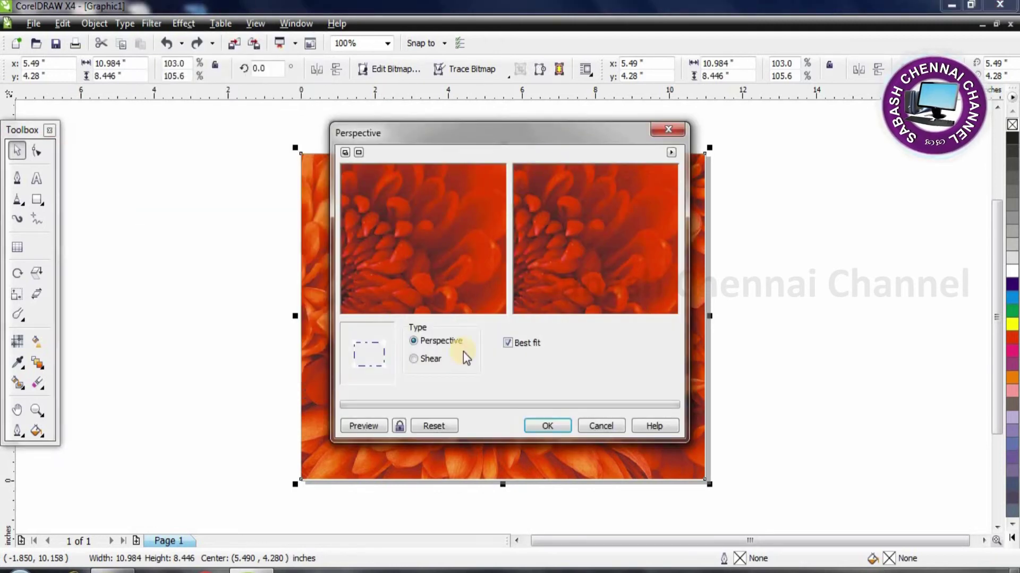
click(414, 359)
drag(388, 355, 390, 330)
click(366, 429)
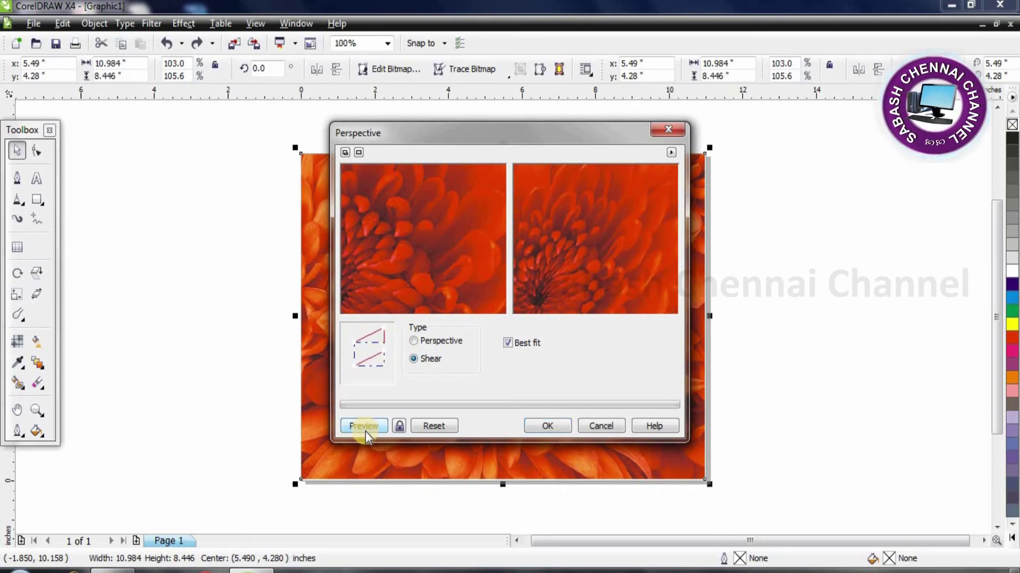
click(535, 428)
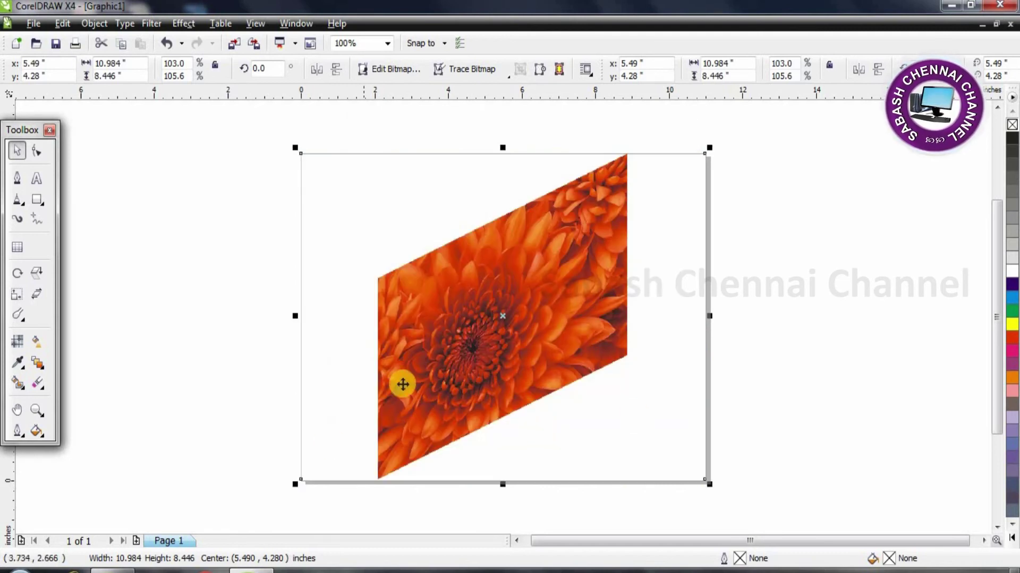
click(547, 294)
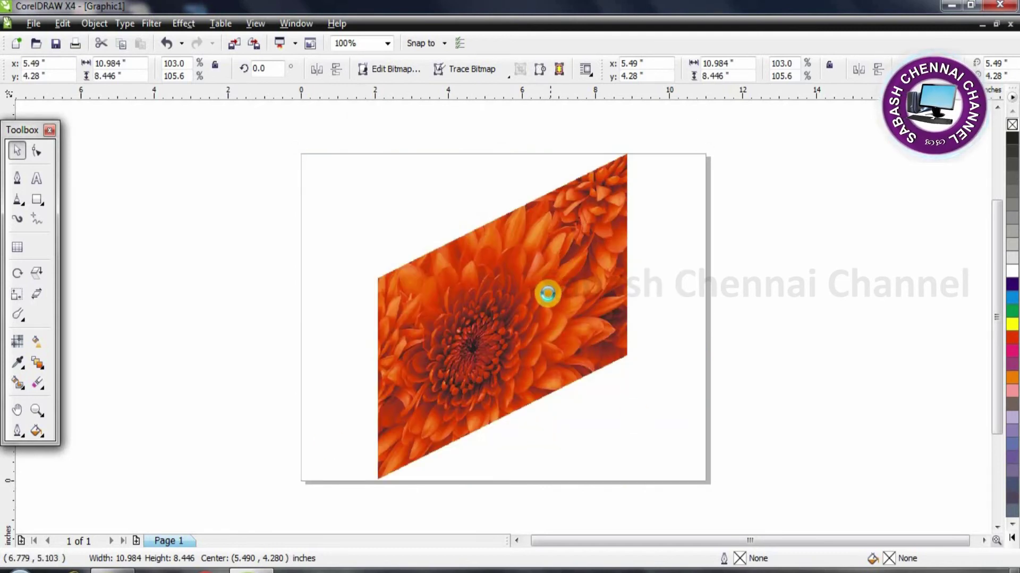
key(ctrl+z)
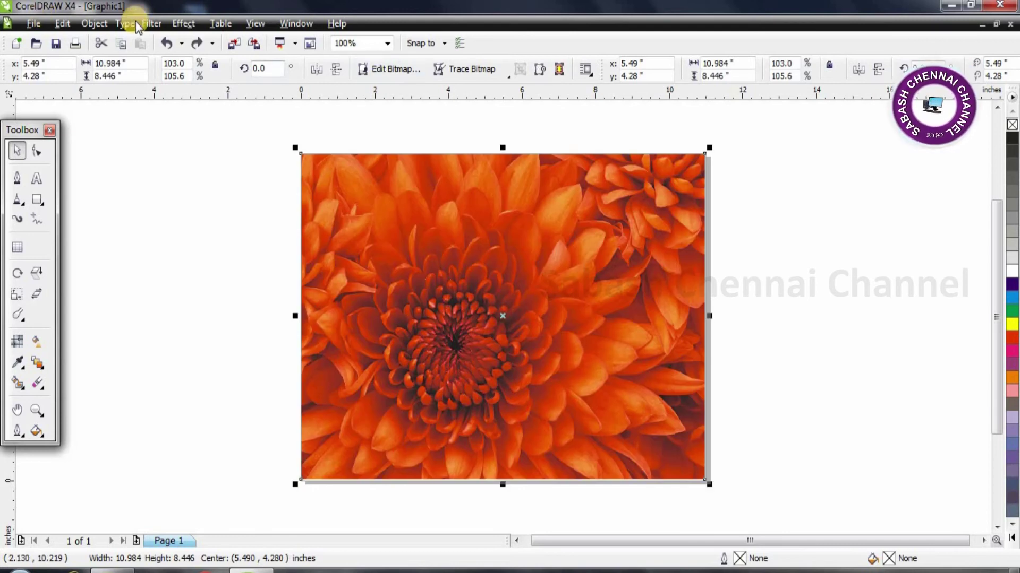
Start the Pinch/Punch 3D effect on the flower image with before-and-after previews, and preview it at 100.
click(151, 24)
click(199, 212)
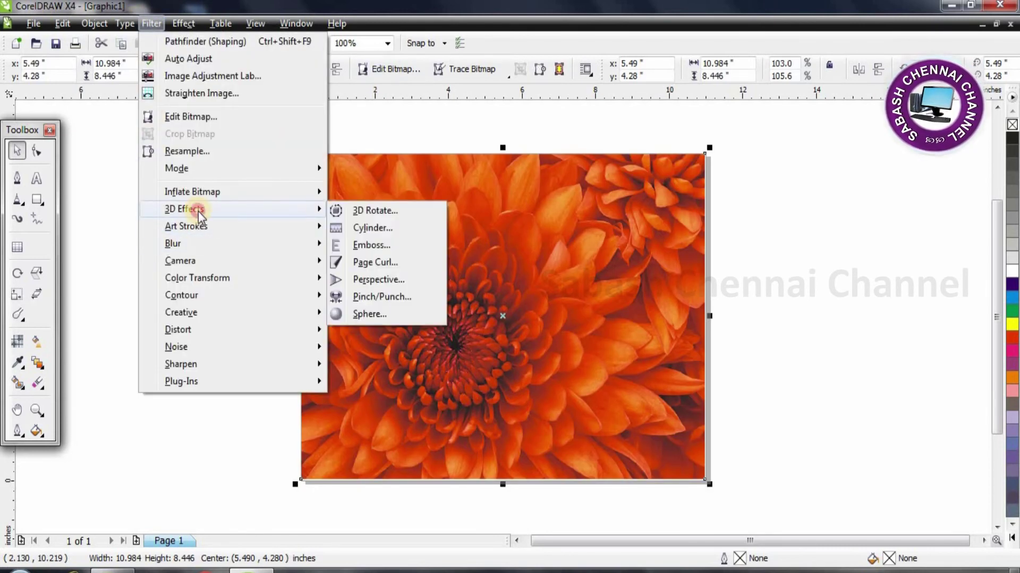
click(368, 297)
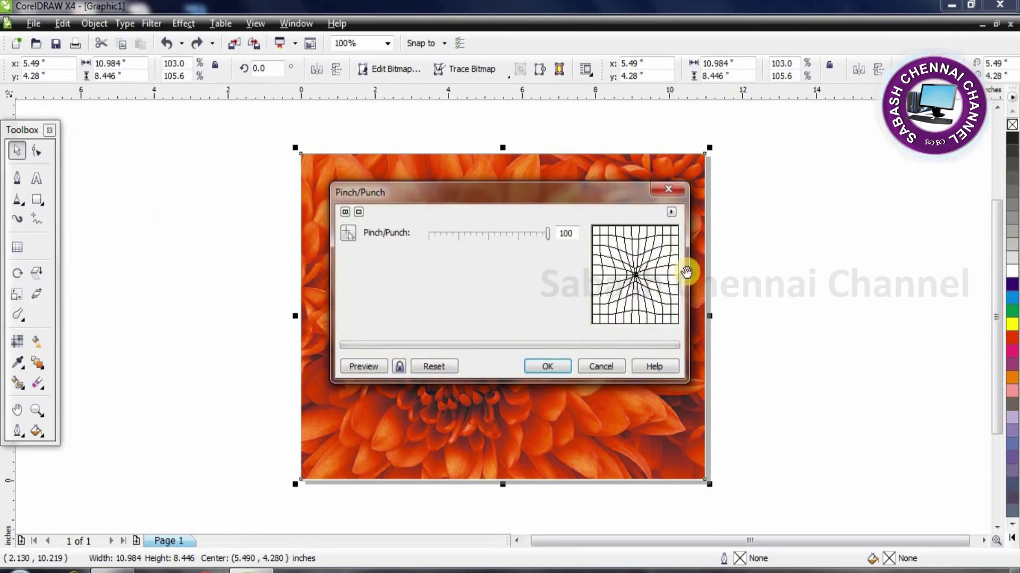
drag(492, 196, 566, 323)
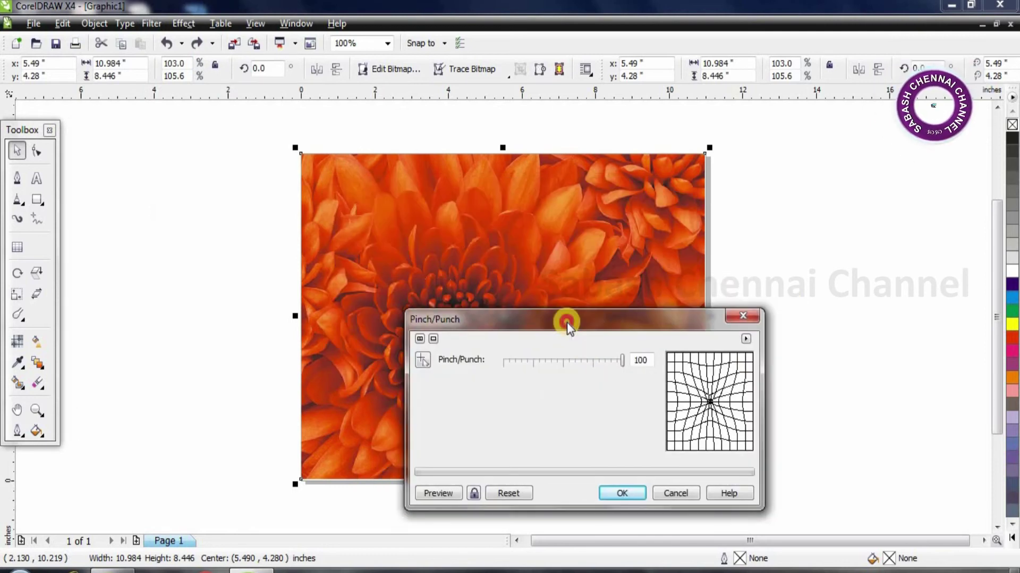
click(420, 337)
drag(528, 226, 511, 160)
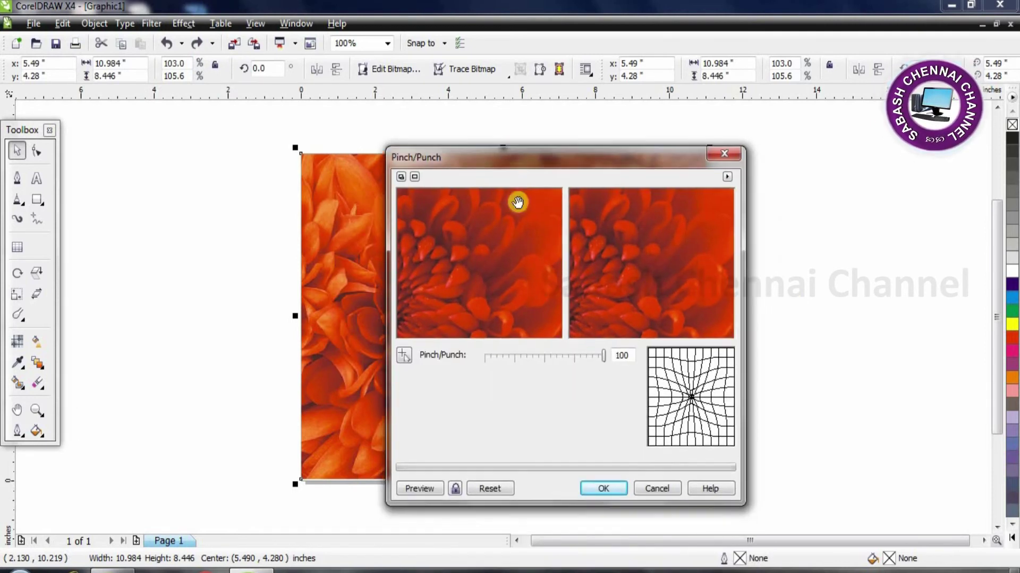
click(425, 493)
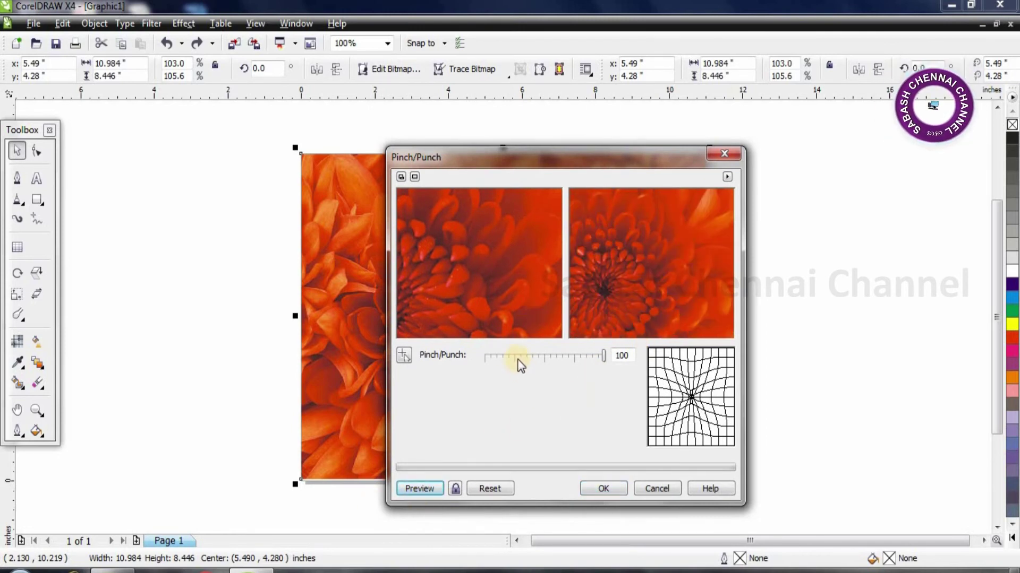
Preview the Pinch/Punch effect at -92, and apply it to the flower image at -57.
click(489, 359)
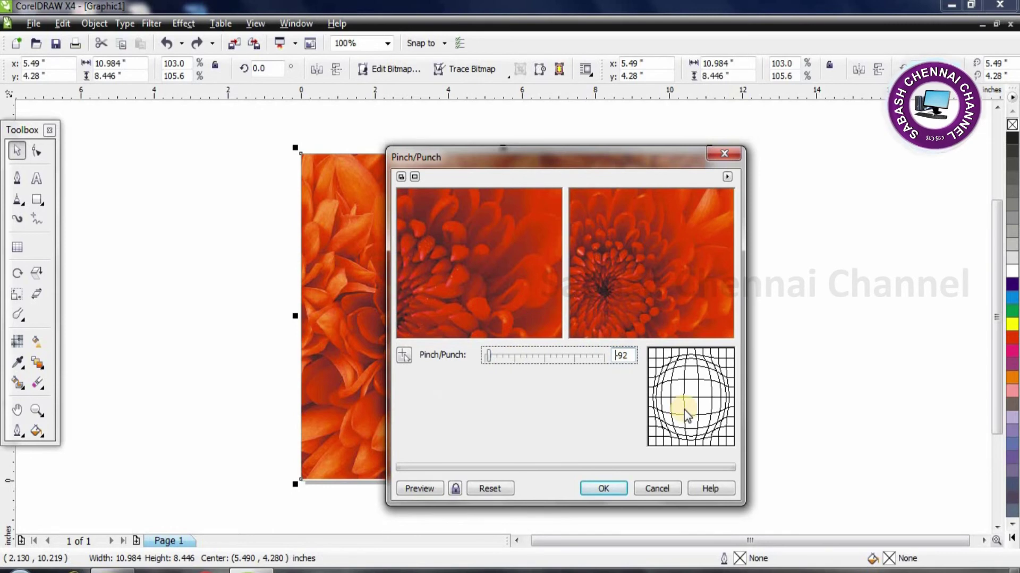
click(425, 492)
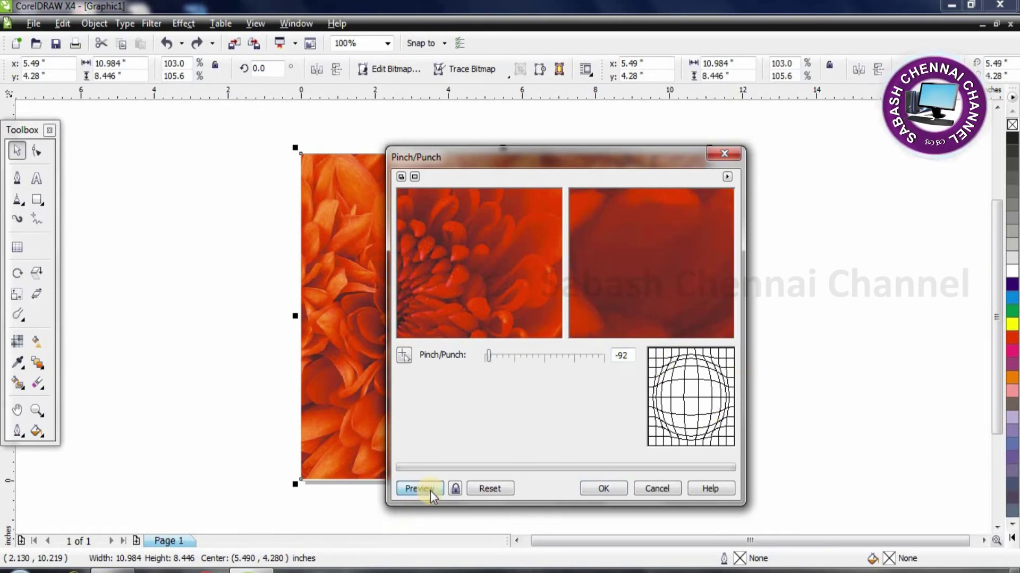
click(510, 359)
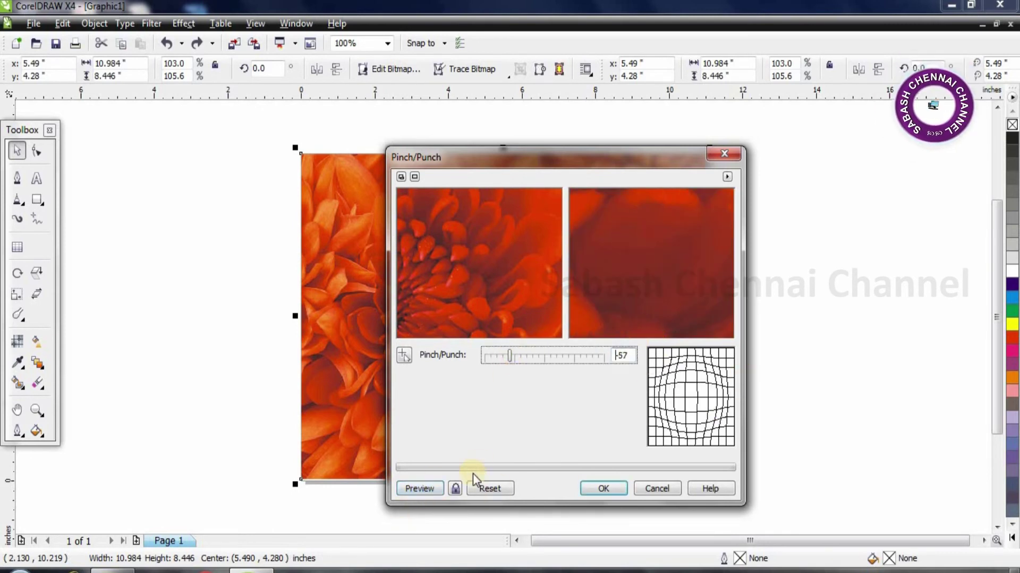
click(424, 488)
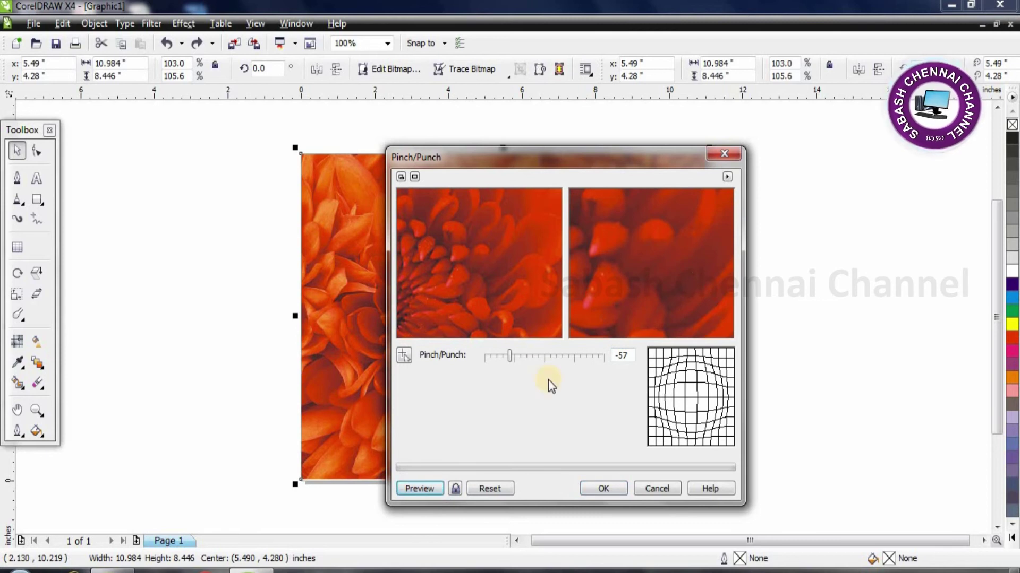
click(602, 488)
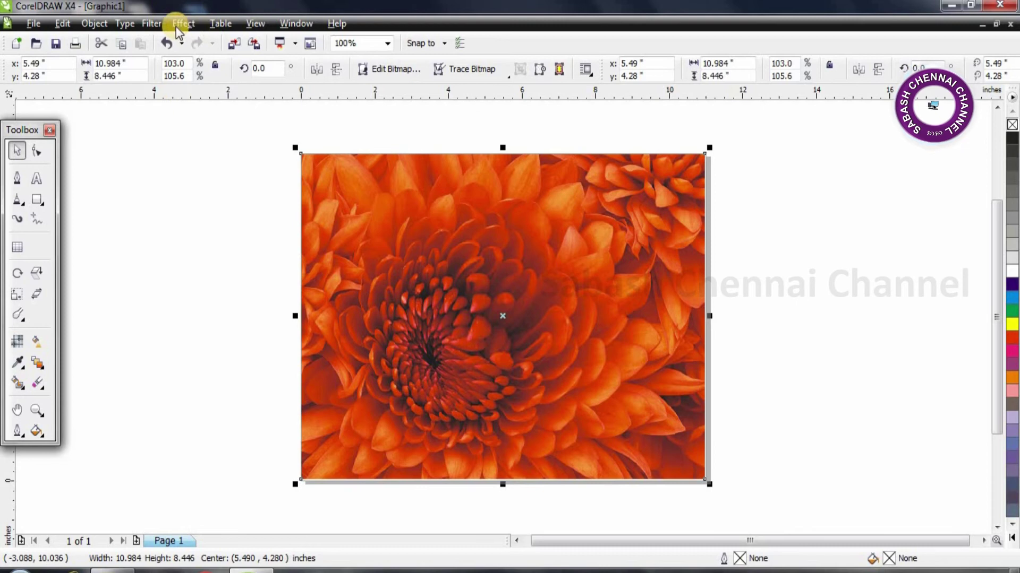
Undo the Pinch/Punch effect applied to the flower image.
key(ctrl+z)
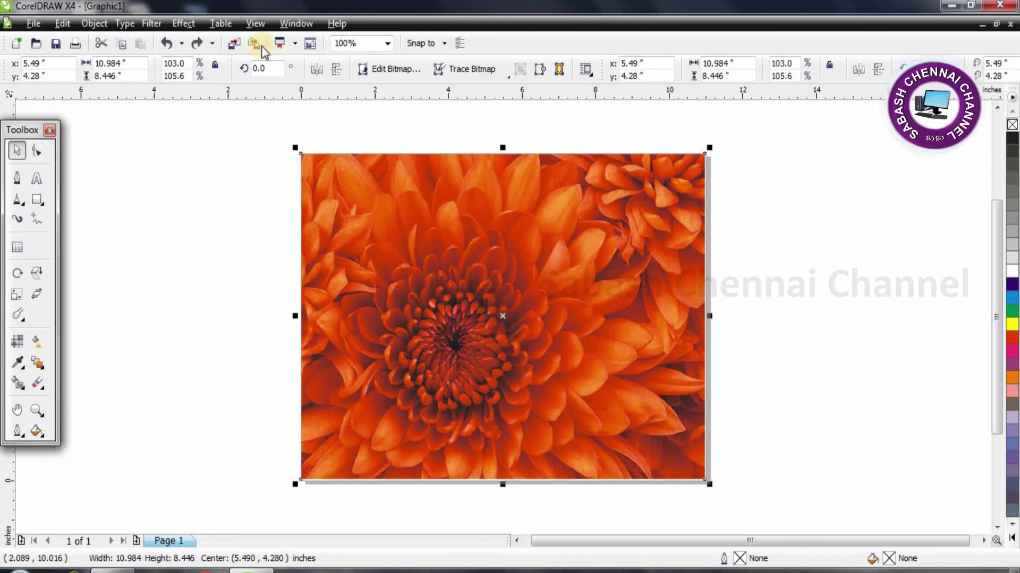
click(151, 25)
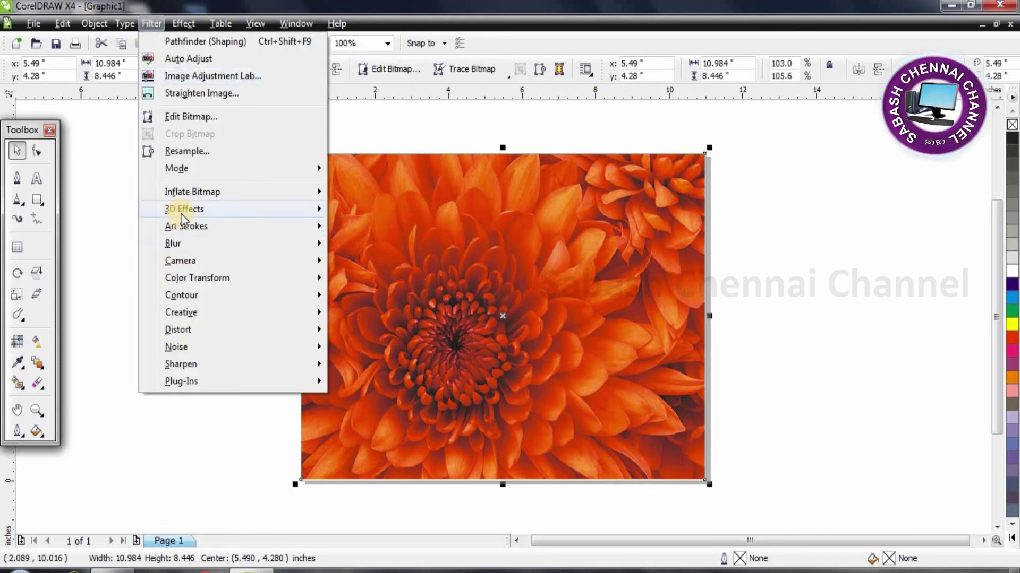
mouse_move(201, 208)
click(353, 281)
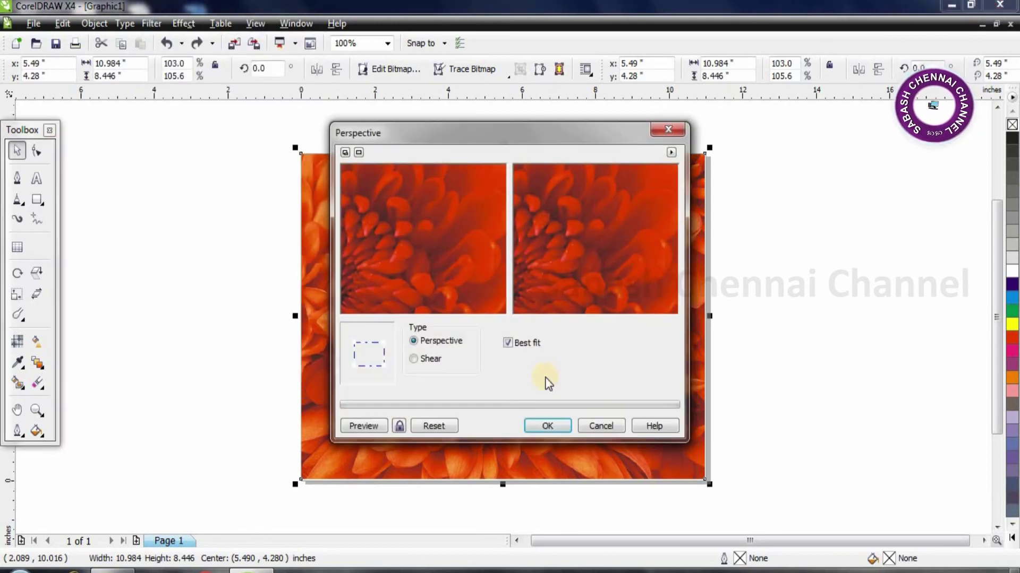
click(607, 426)
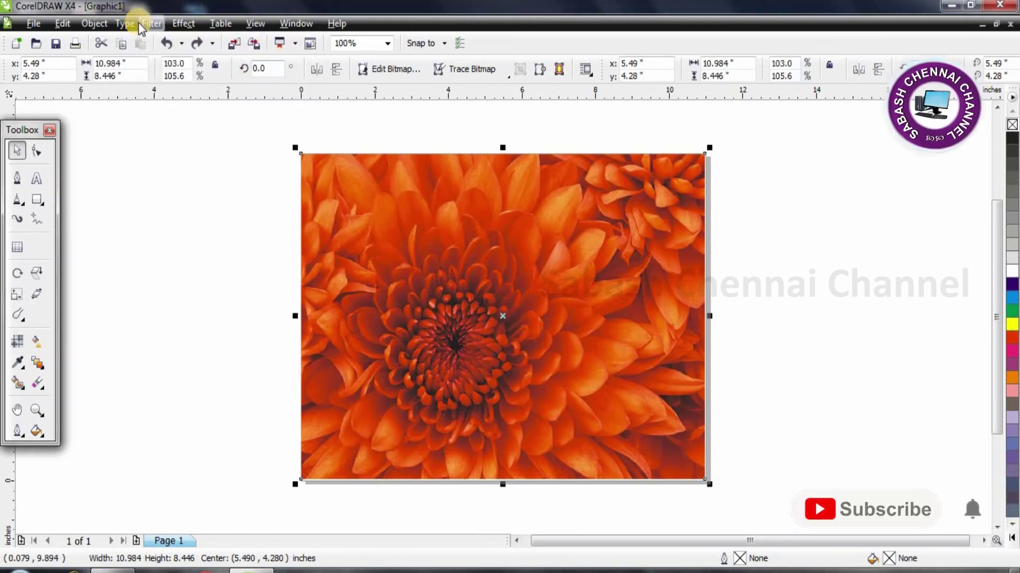
Preview and apply the Pinch/Punch 3D effect at -95 to the flower image, and undo it.
click(152, 24)
mouse_move(183, 210)
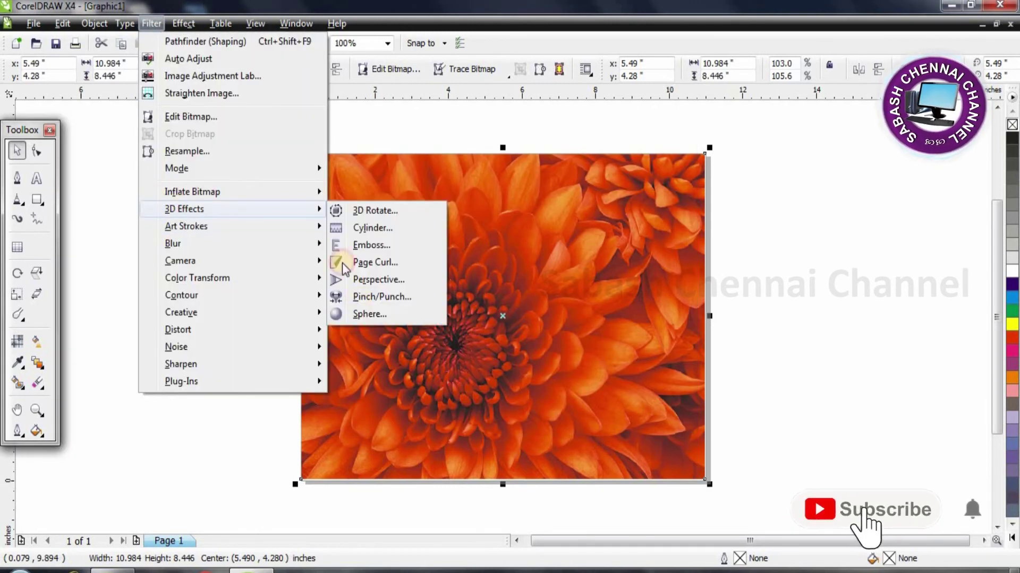
click(374, 294)
drag(528, 312, 431, 312)
click(355, 447)
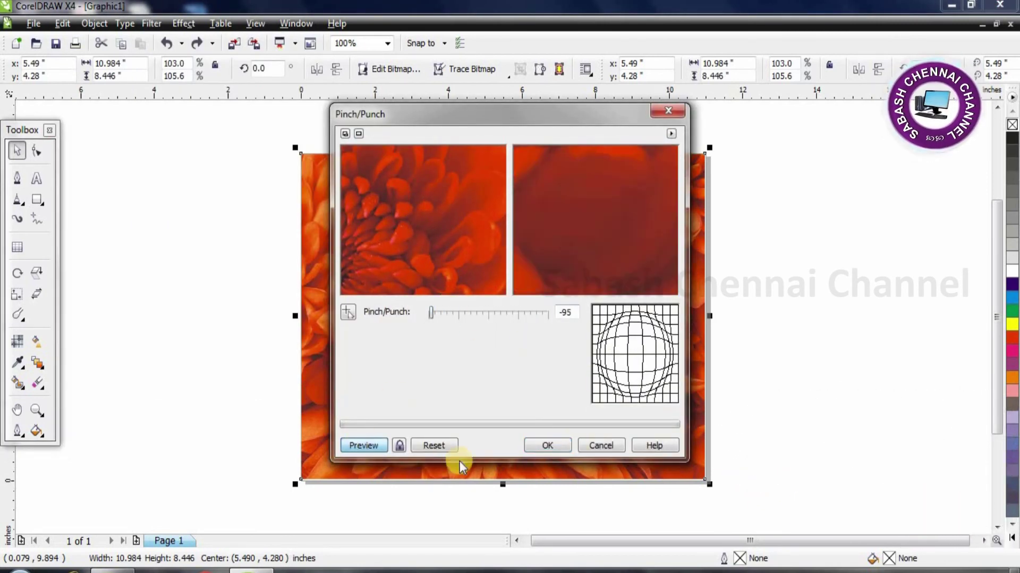
click(535, 450)
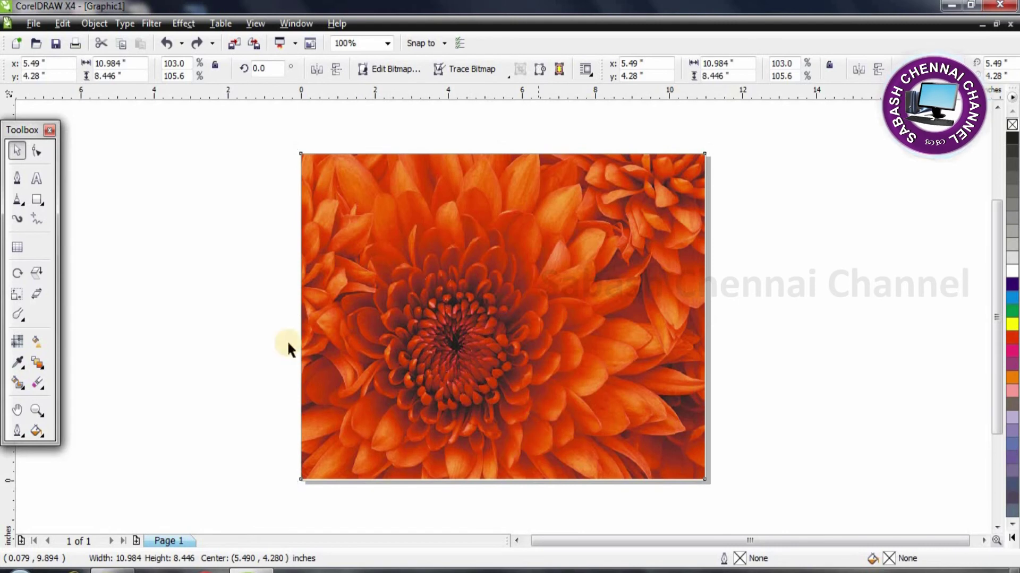
key(ctrl+z)
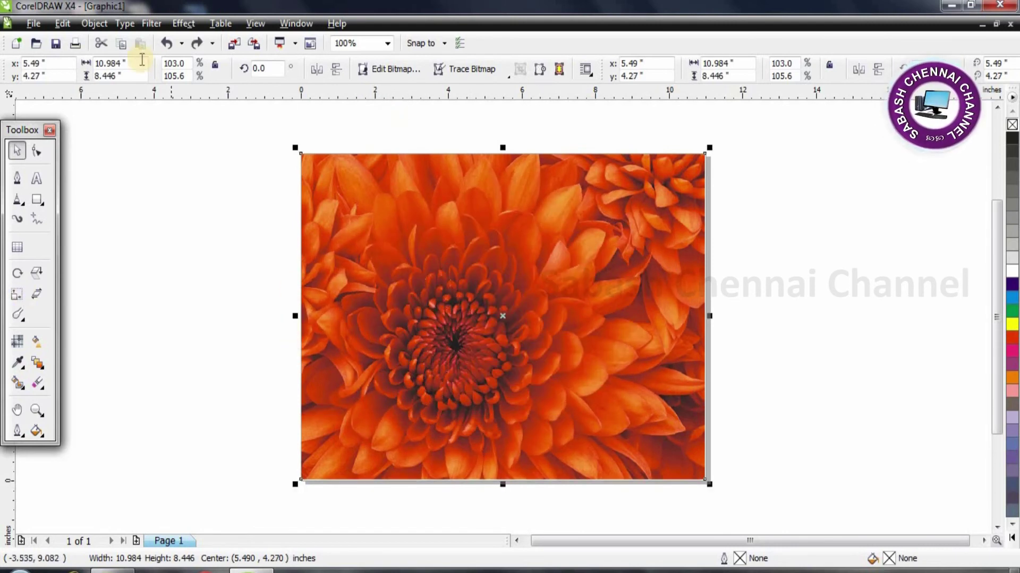
Apply the Sphere 3D effect optimized for speed at 30 percent, using before-and-after previews, and undo it.
click(151, 24)
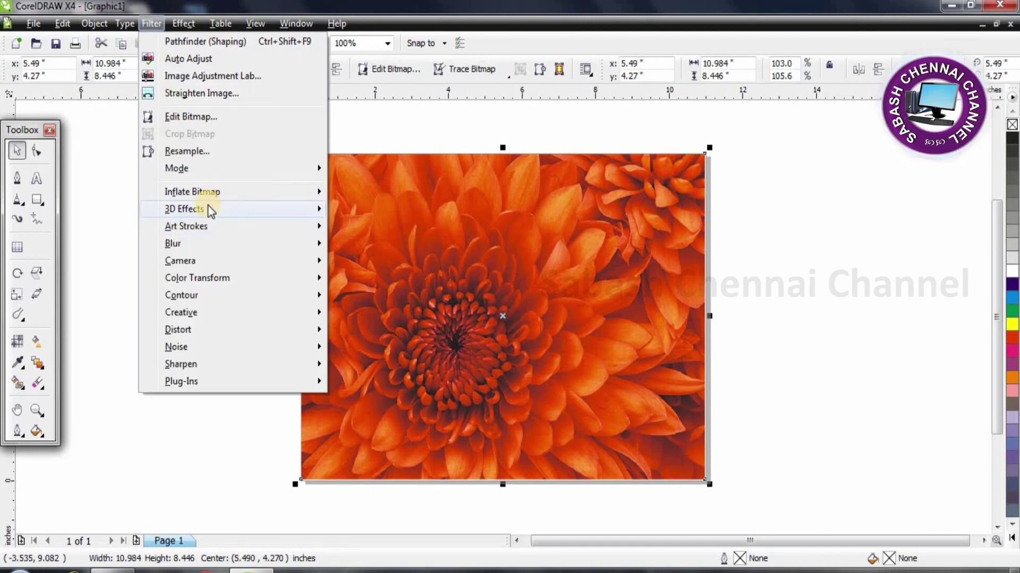
mouse_move(208, 207)
click(396, 313)
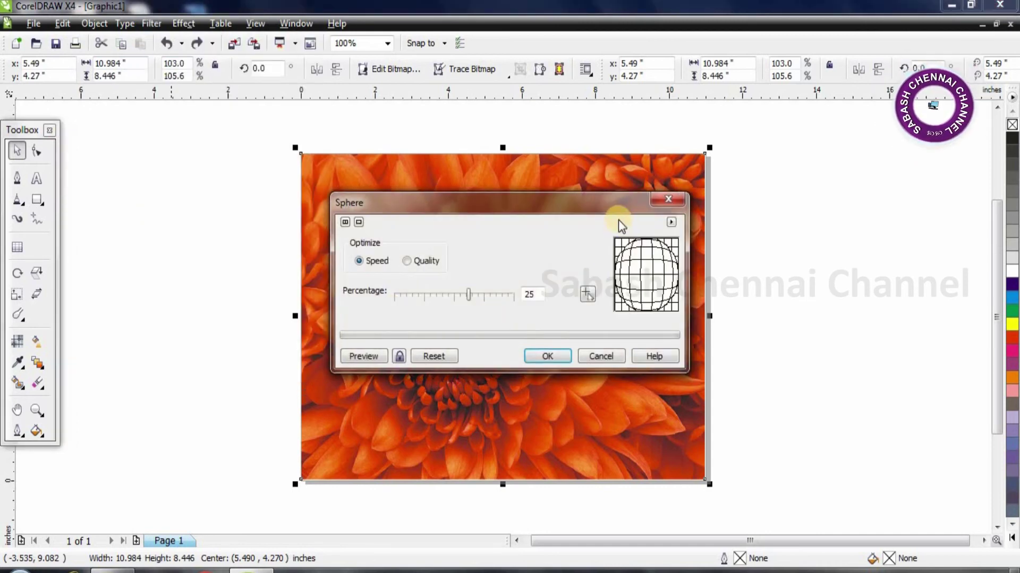
click(483, 299)
click(472, 295)
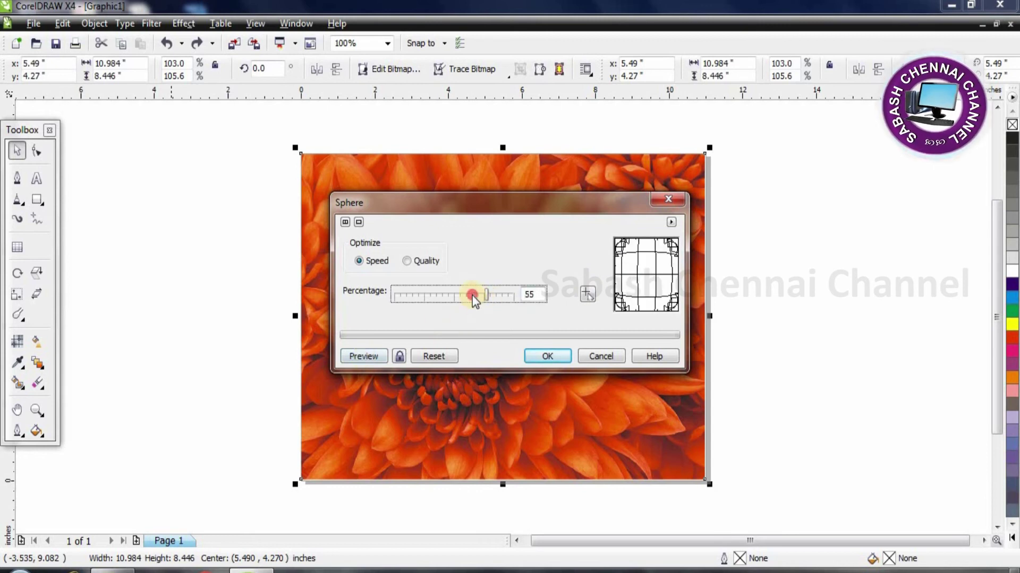
drag(473, 295, 468, 300)
click(345, 222)
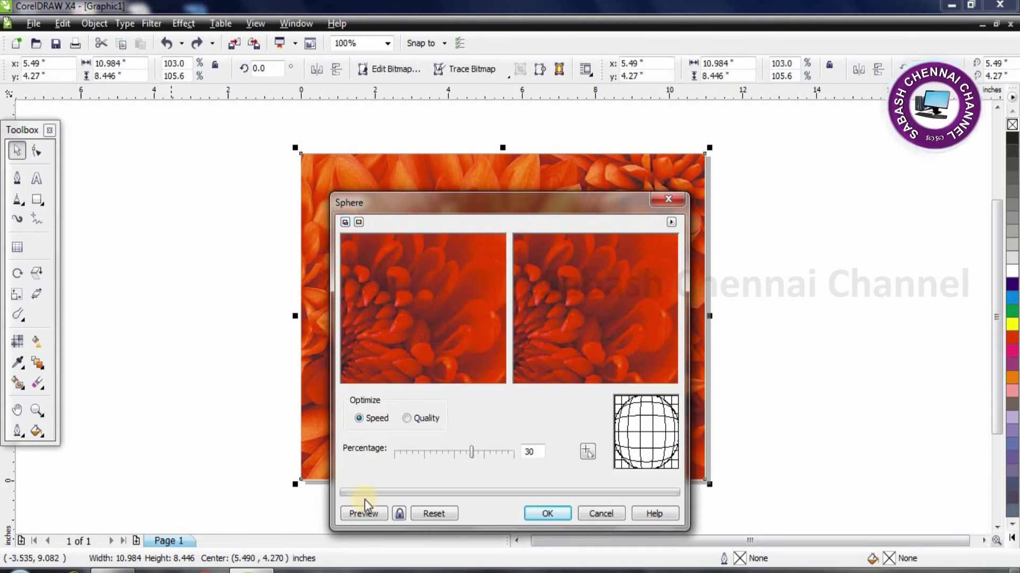
click(365, 512)
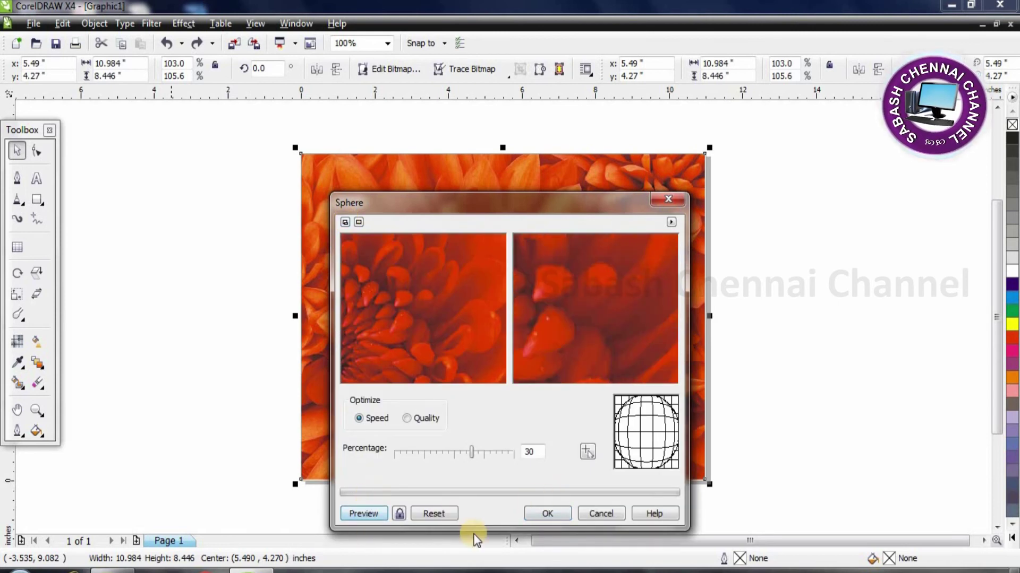
click(552, 509)
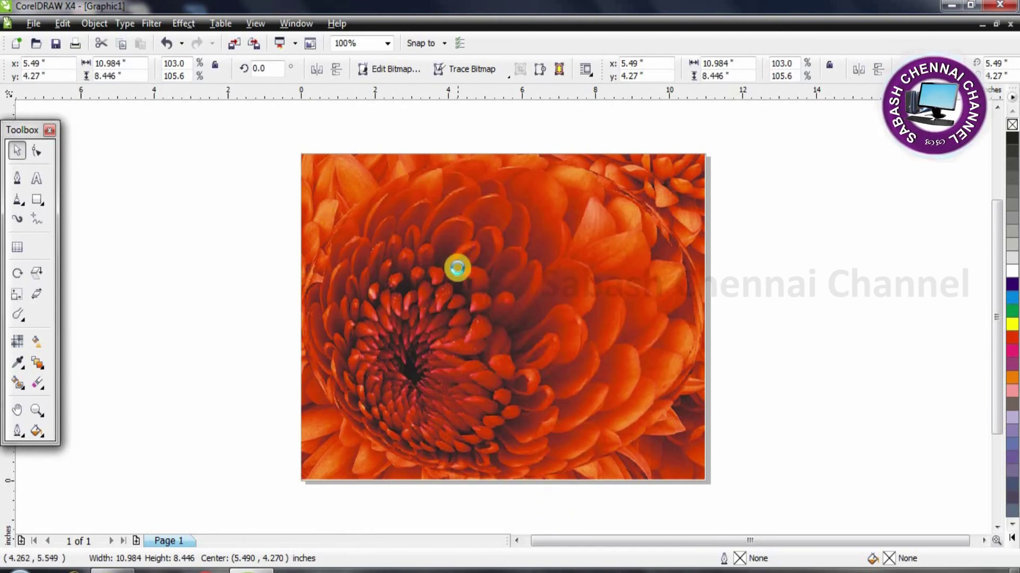
key(ctrl+z)
Apply the Sphere 3D effect at 30 percent to the flower image, optimized for quality, and undo it.
click(160, 21)
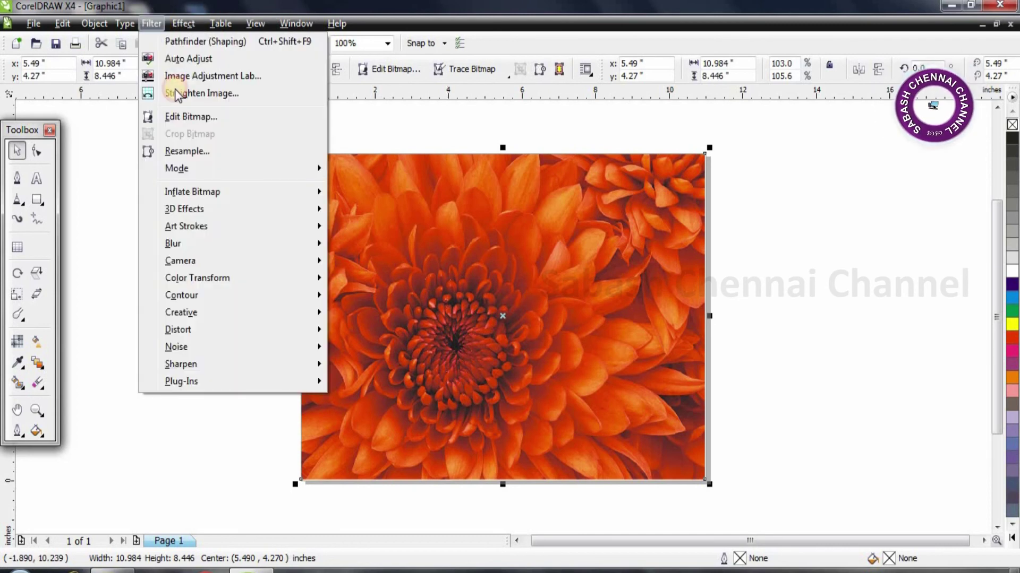
mouse_move(235, 216)
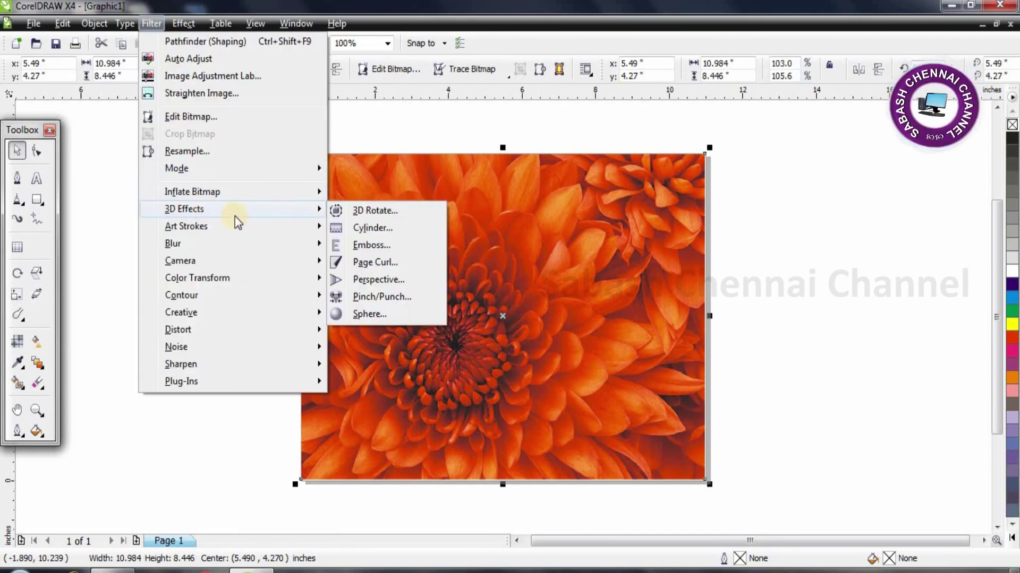
click(397, 314)
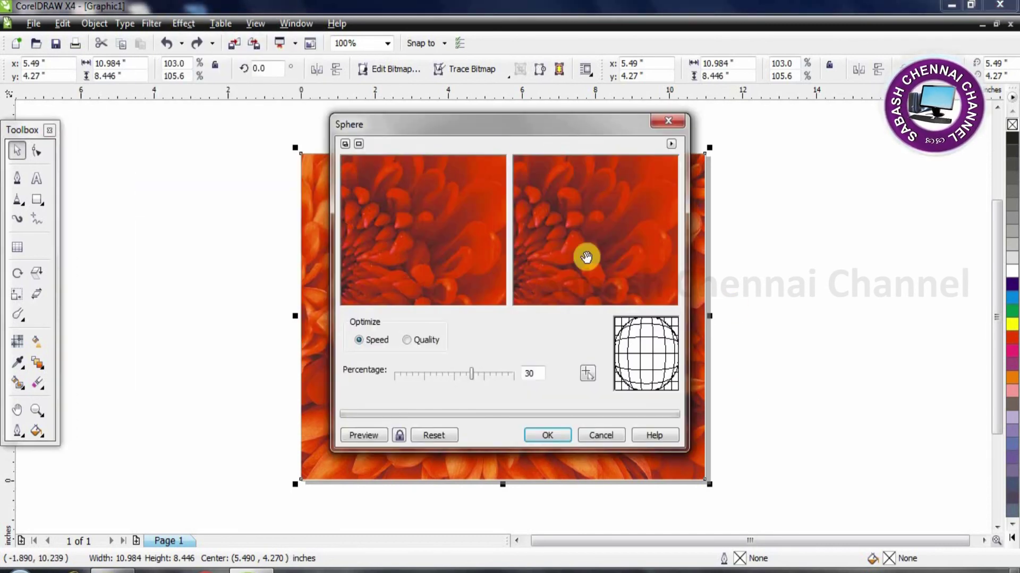
click(412, 340)
click(367, 438)
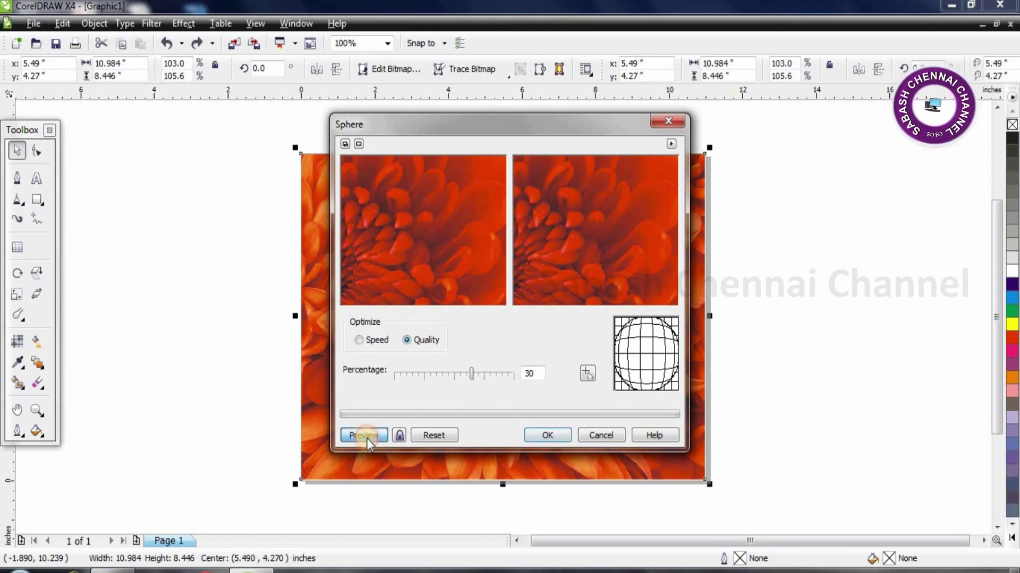
click(540, 436)
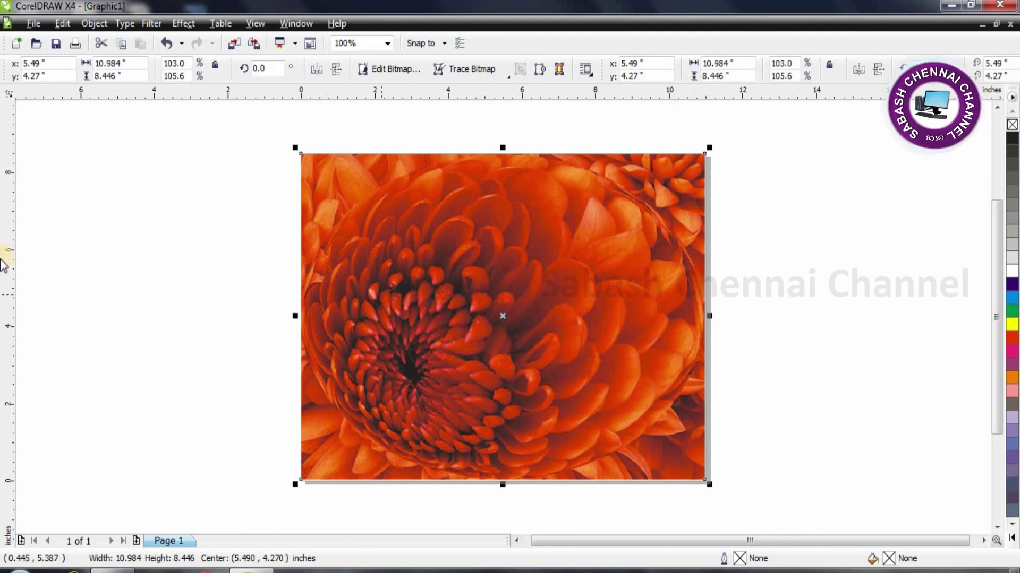
key(ctrl+z)
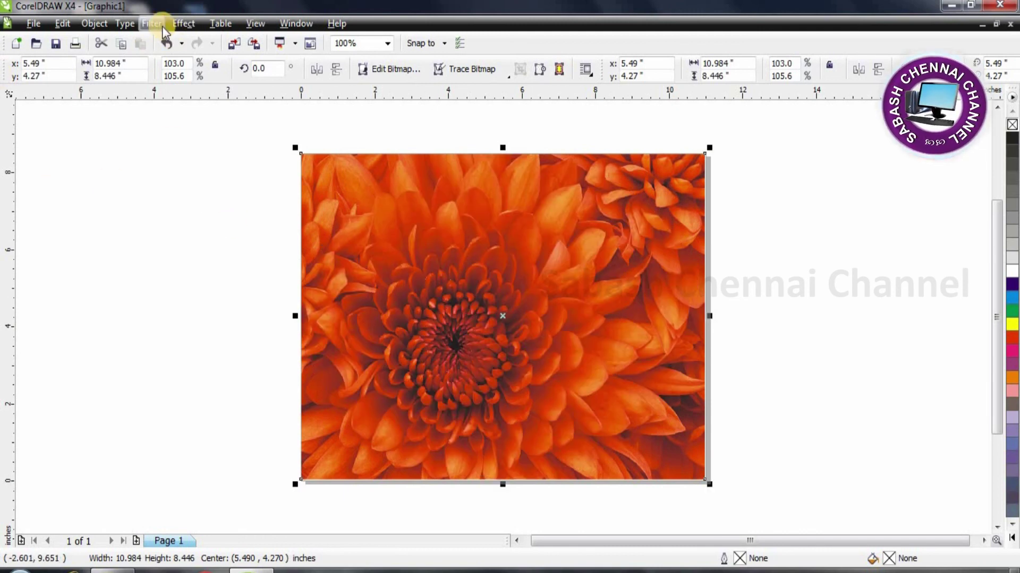
Apply the Sphere 3D effect at -64 percent to the flower image, previewing it first.
click(150, 23)
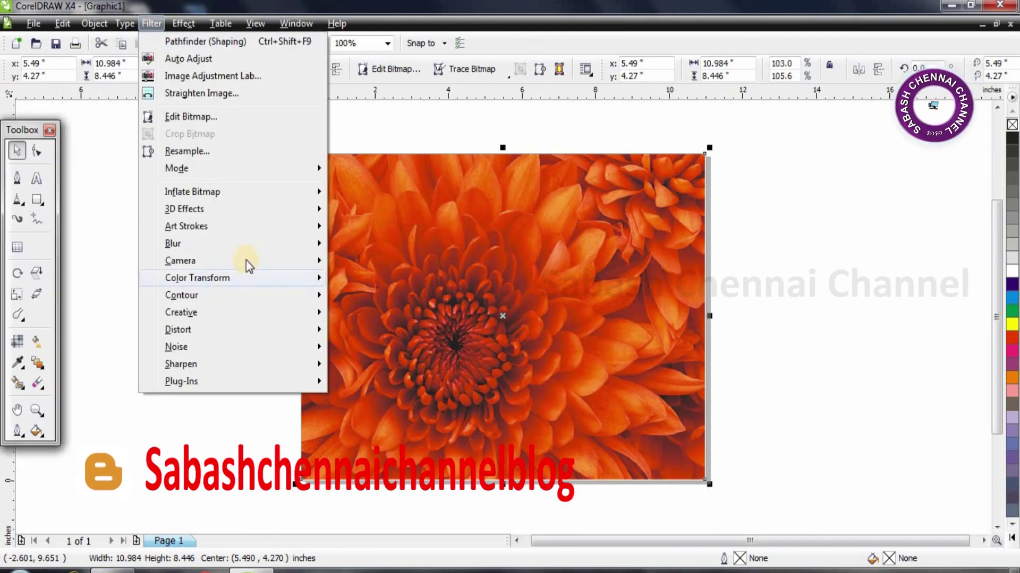
mouse_move(248, 212)
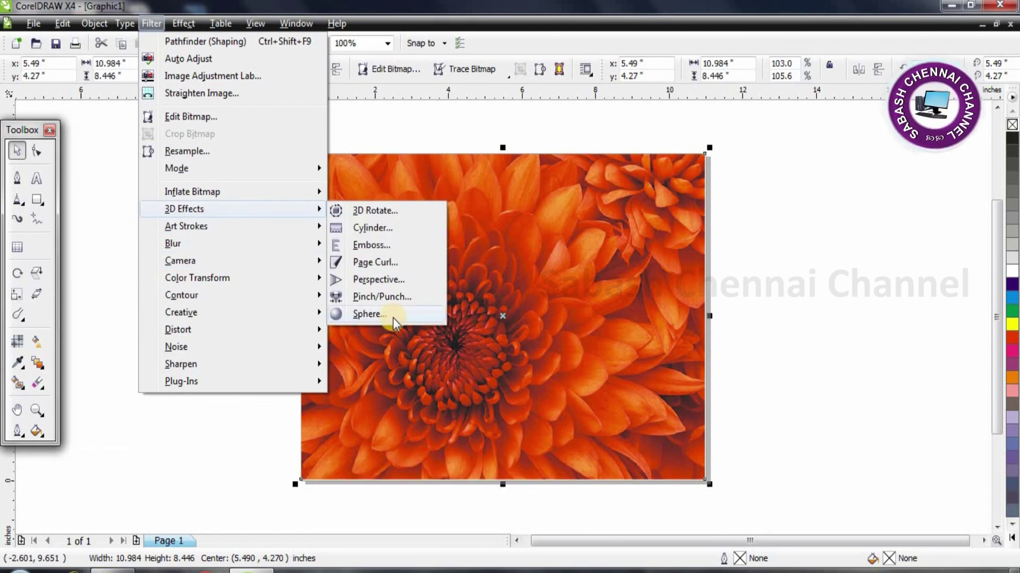
click(393, 317)
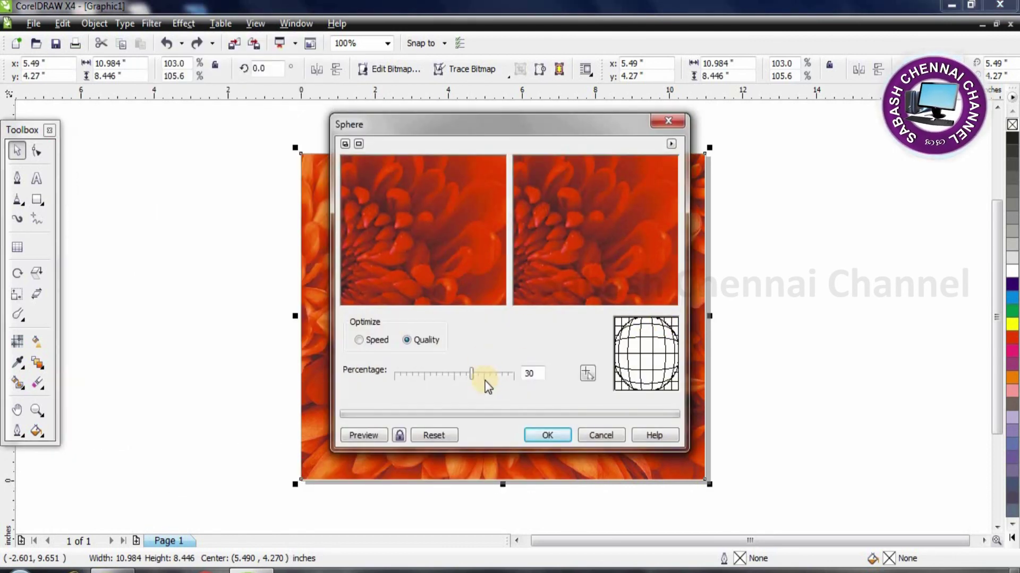
drag(486, 380, 493, 379)
click(416, 380)
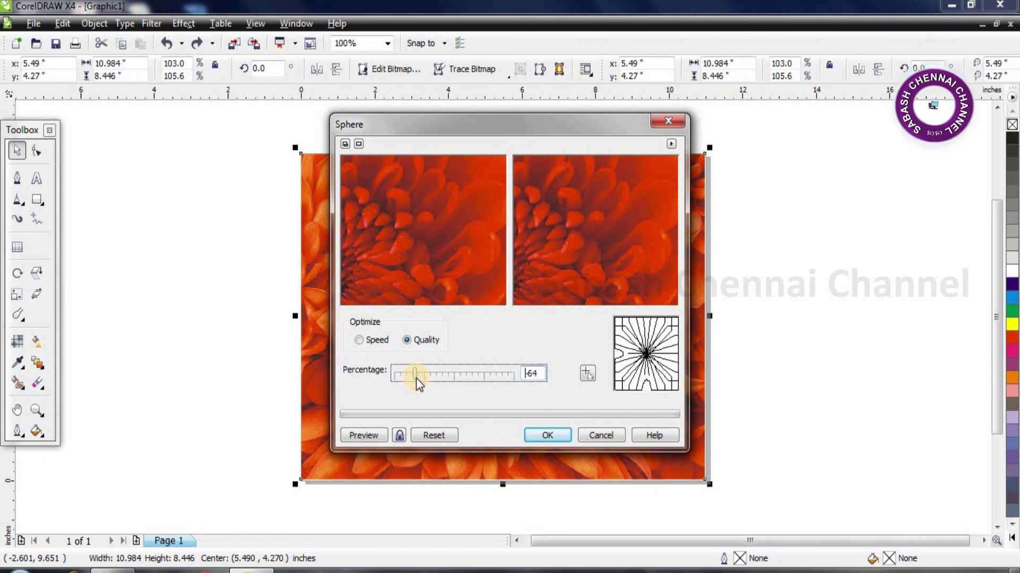
click(363, 435)
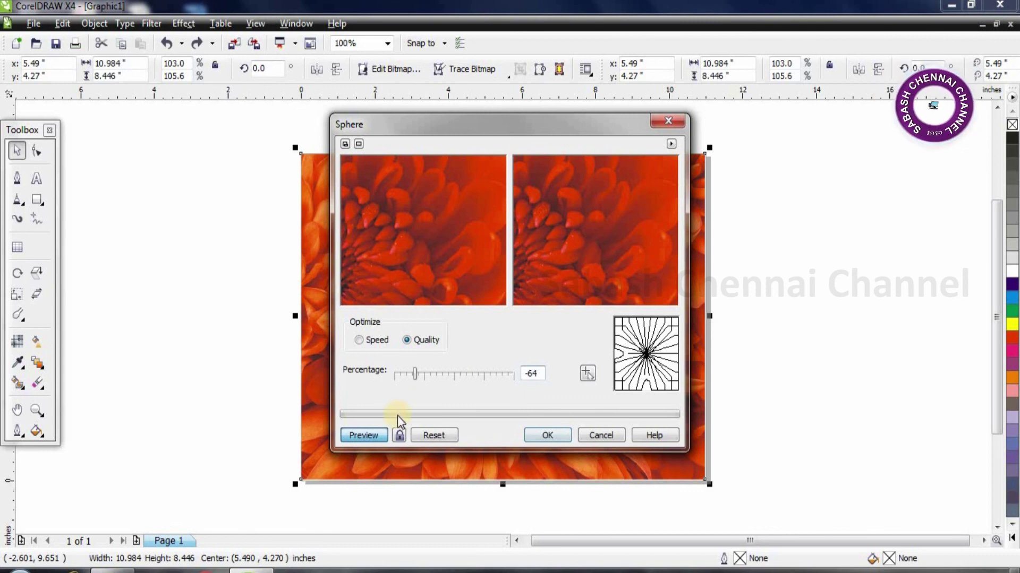
click(547, 435)
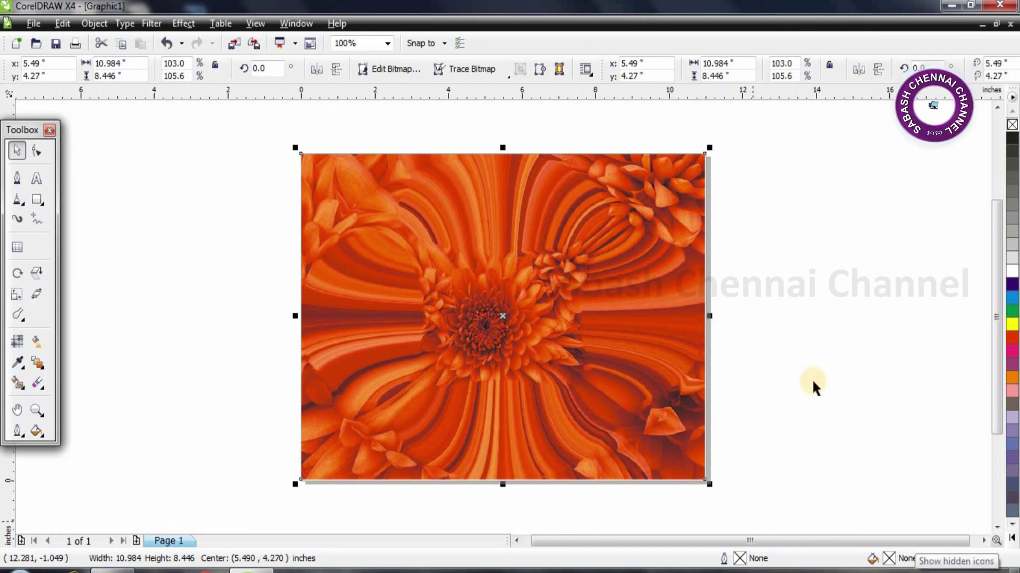
click(706, 483)
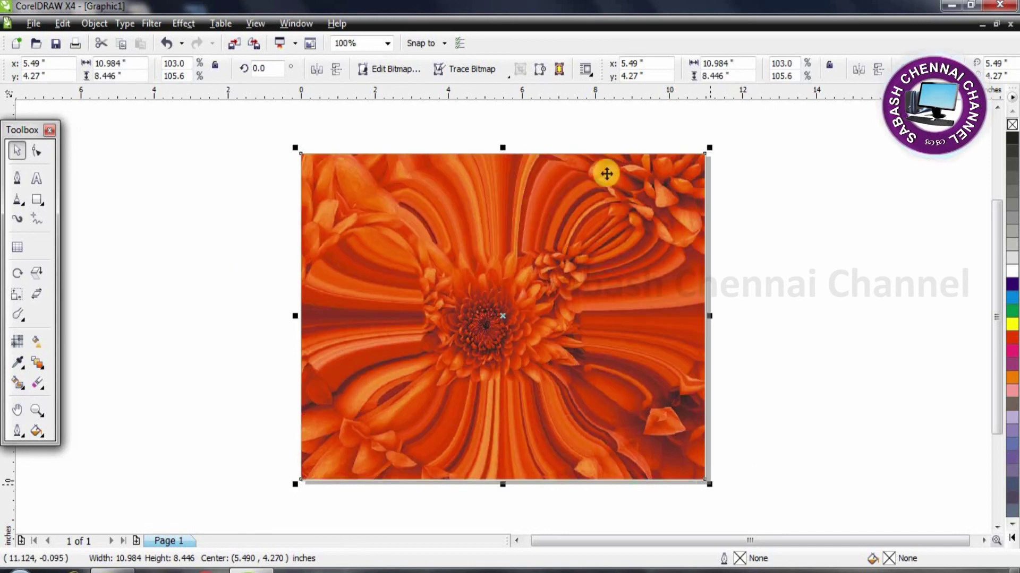